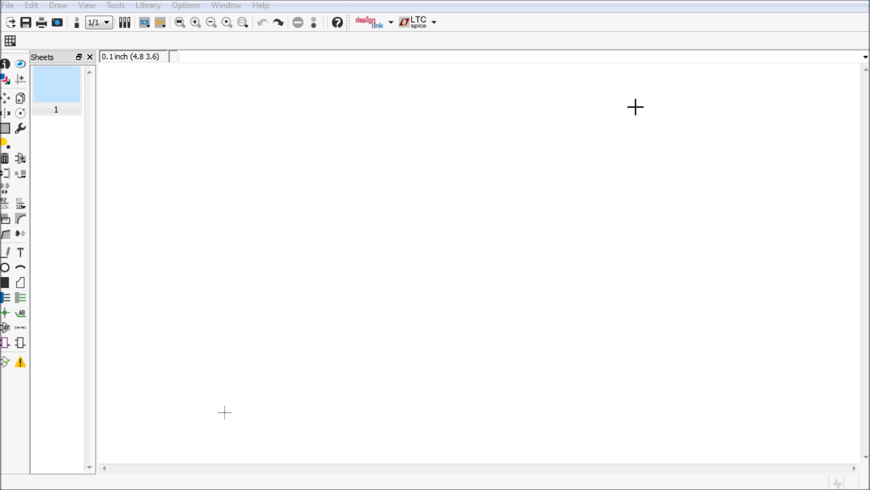
Add a 78XXS voltage regulator from the v-reg library and place it in the upper middle of the schematic
click(24, 162)
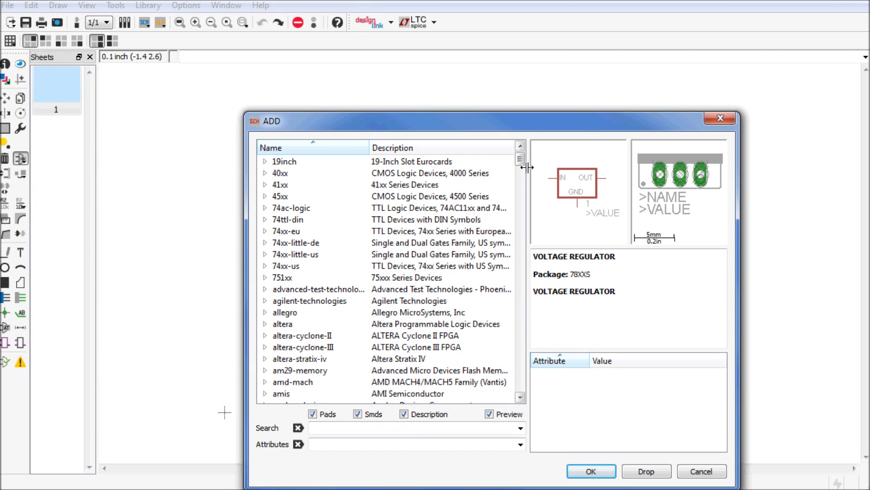
drag(521, 160, 523, 387)
double_click(271, 301)
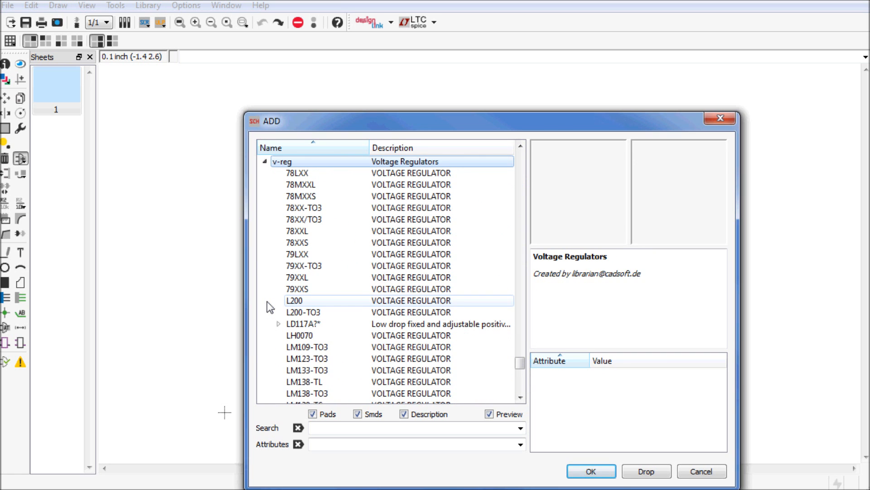
click(329, 242)
click(608, 472)
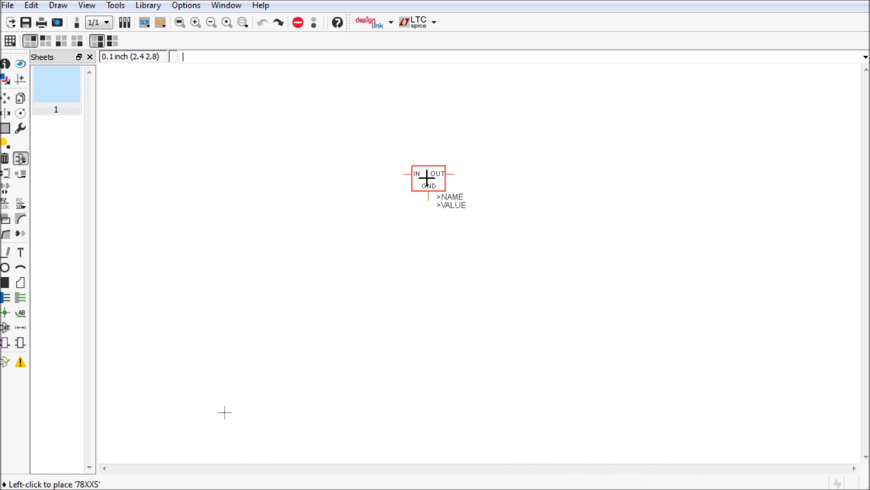
click(426, 178)
key(Escape)
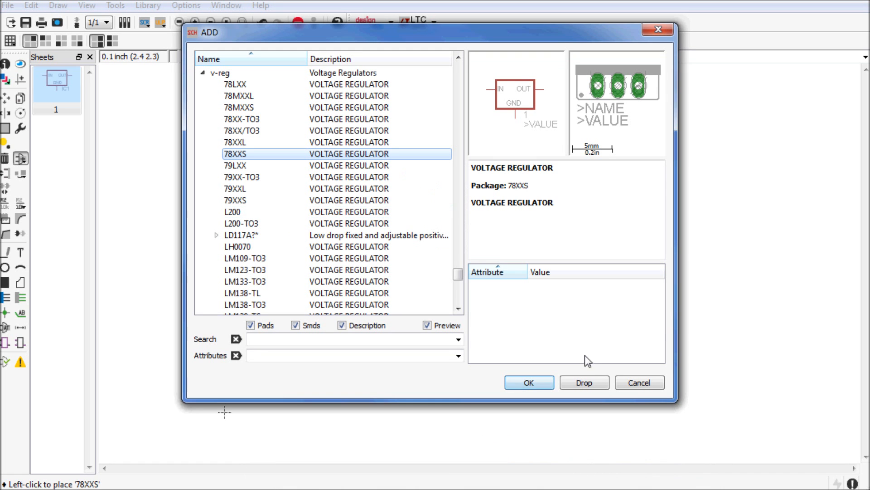
Add two C-US025-024X044 capacitors from the rcl library's C-US group, placing one on each side of the voltage regulator
scroll(272, 181, up, 2)
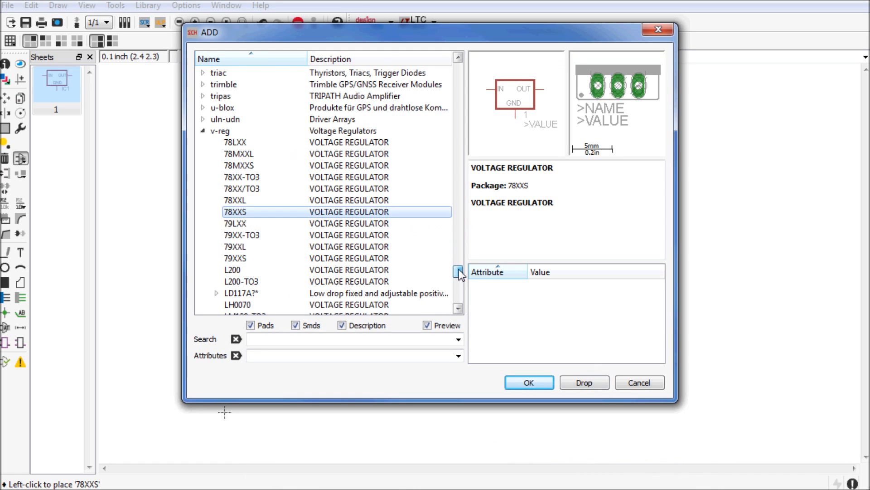
click(202, 142)
scroll(227, 190, up, 20)
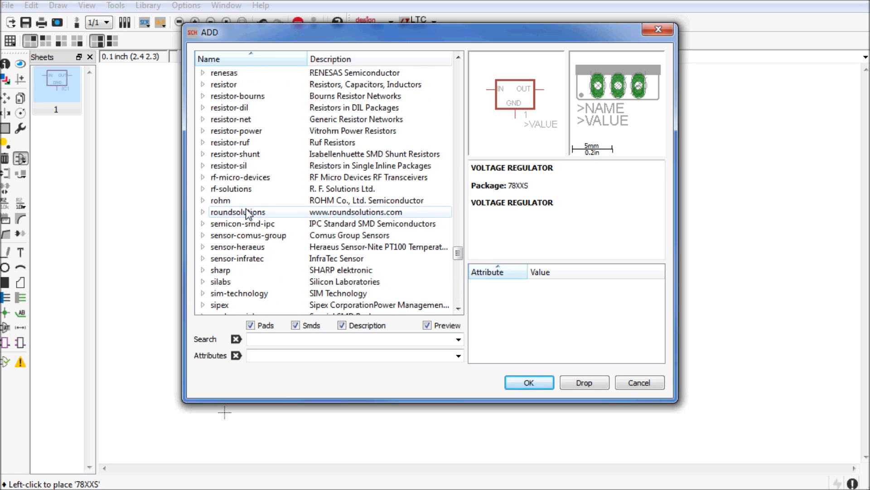
scroll(254, 227, up, 15)
scroll(255, 231, down, 20)
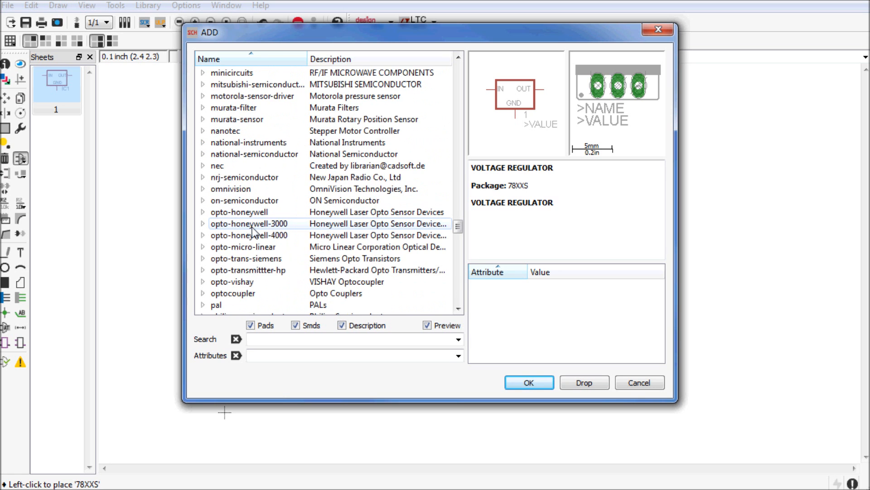
scroll(207, 163, down, 2)
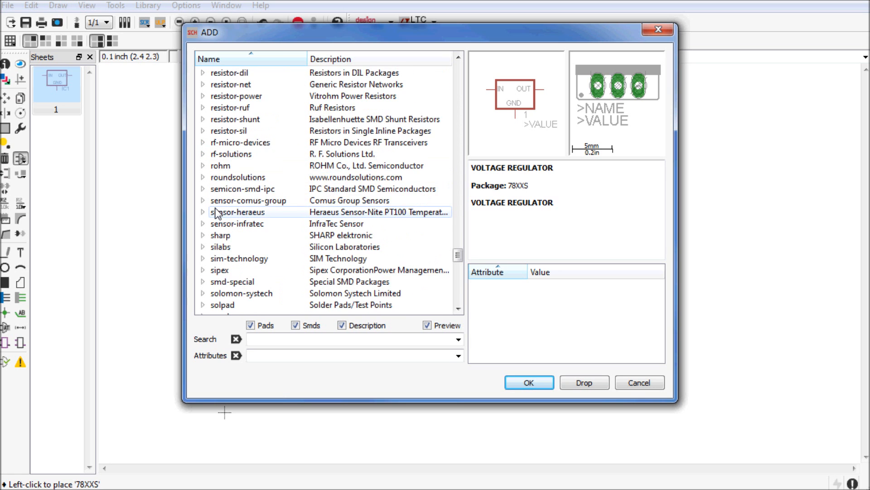
scroll(222, 228, up, 4)
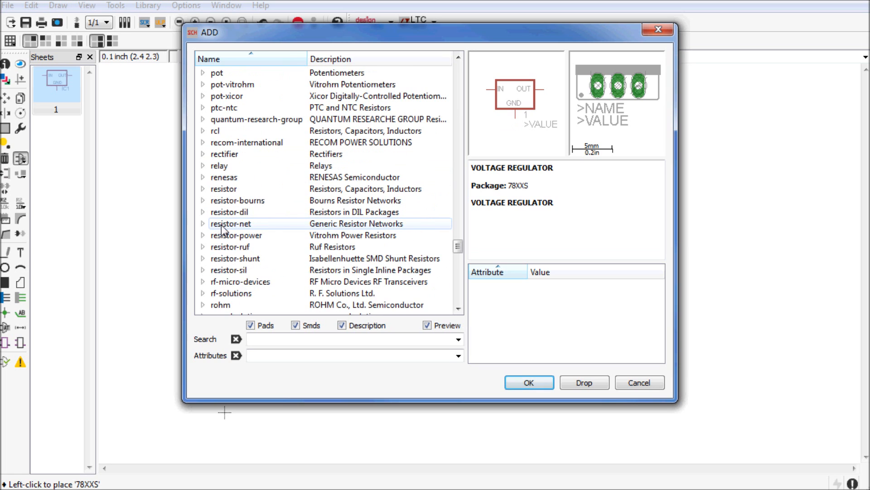
click(203, 132)
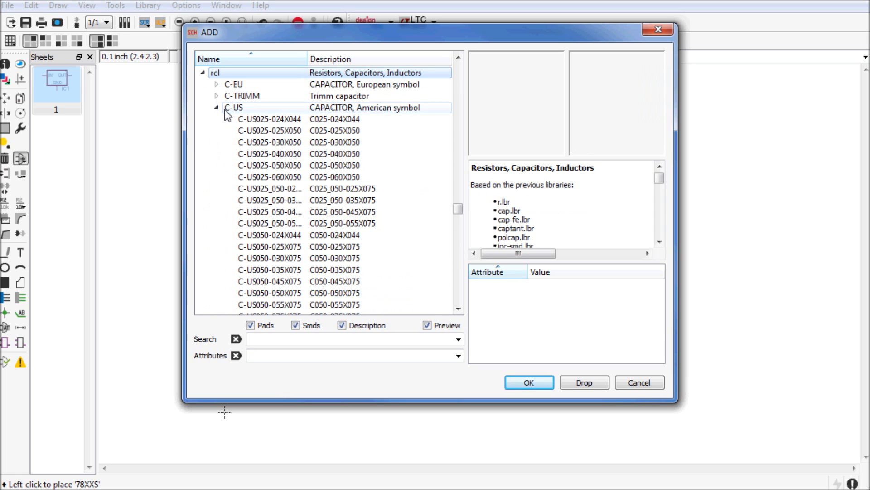
click(268, 119)
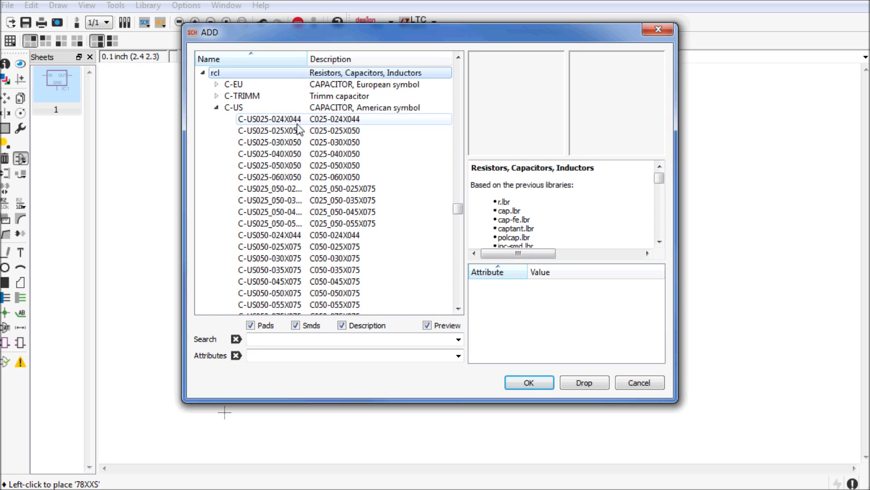
click(529, 382)
click(361, 185)
click(488, 185)
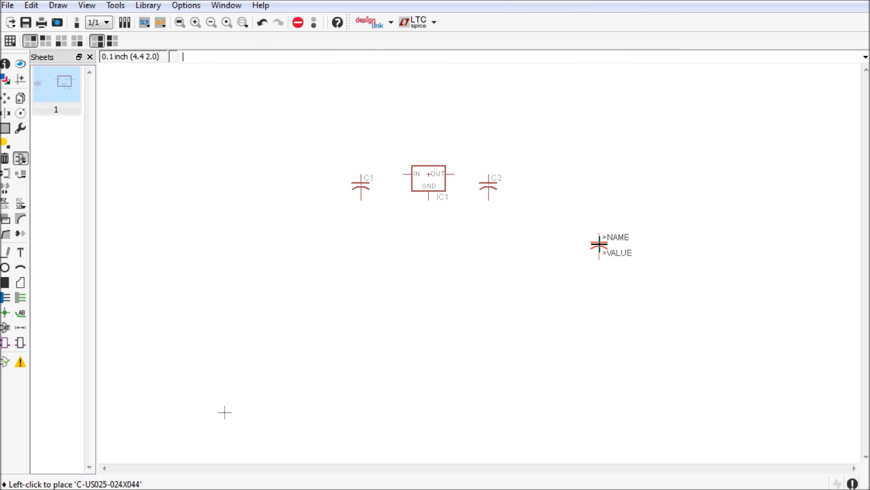
key(Escape)
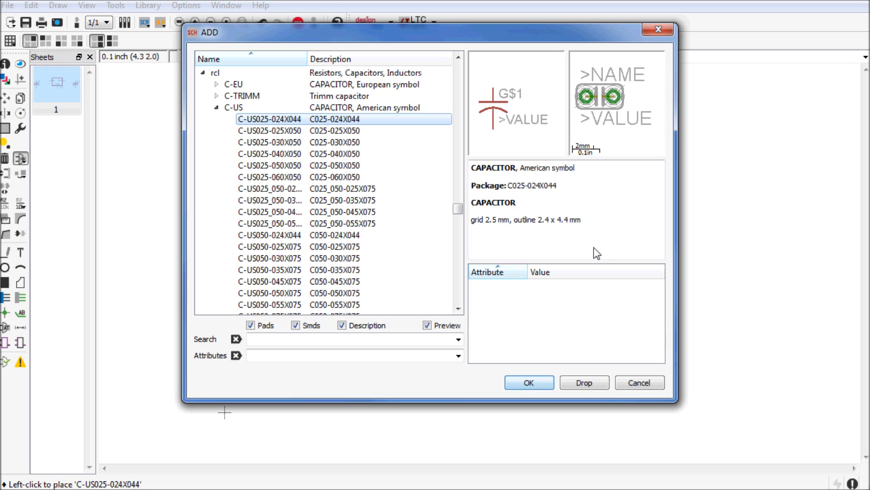
click(639, 383)
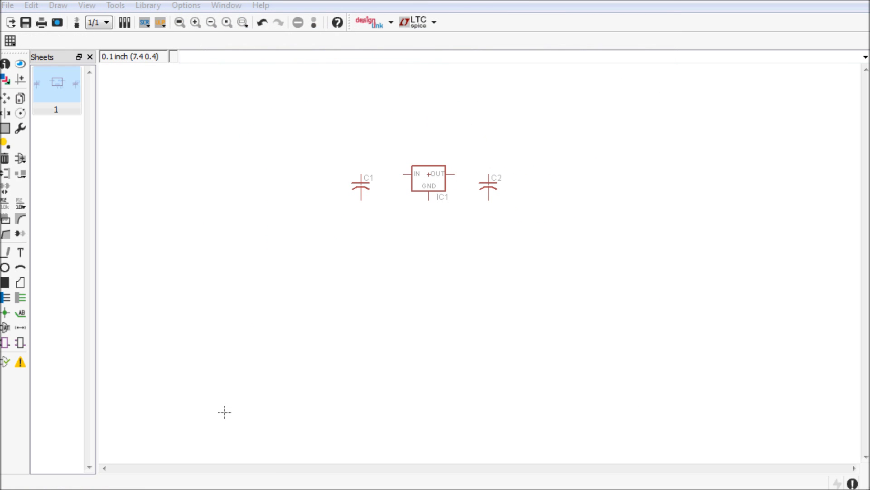
Add a DCJ0202 DC power jack from the con-jack library, placed well to the left of the input-side capacitor
click(25, 163)
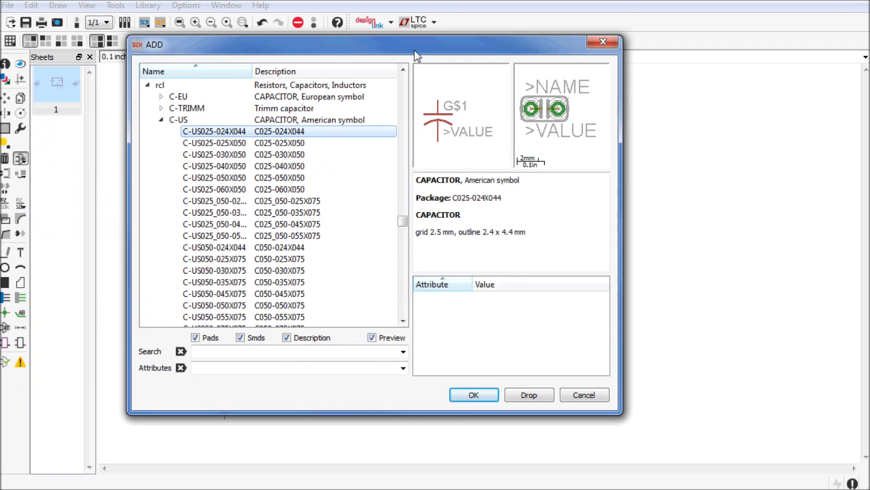
drag(414, 50, 436, 51)
scroll(427, 224, up, 4)
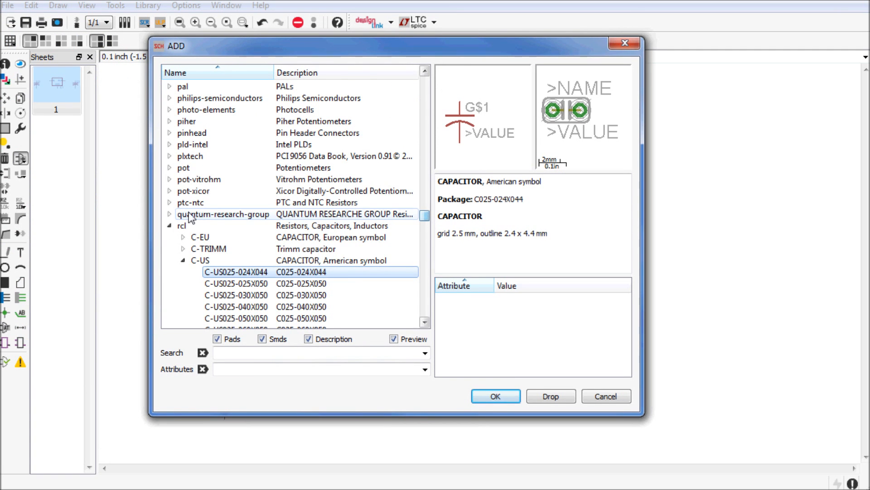
click(167, 226)
scroll(189, 227, up, 20)
scroll(224, 240, up, 9)
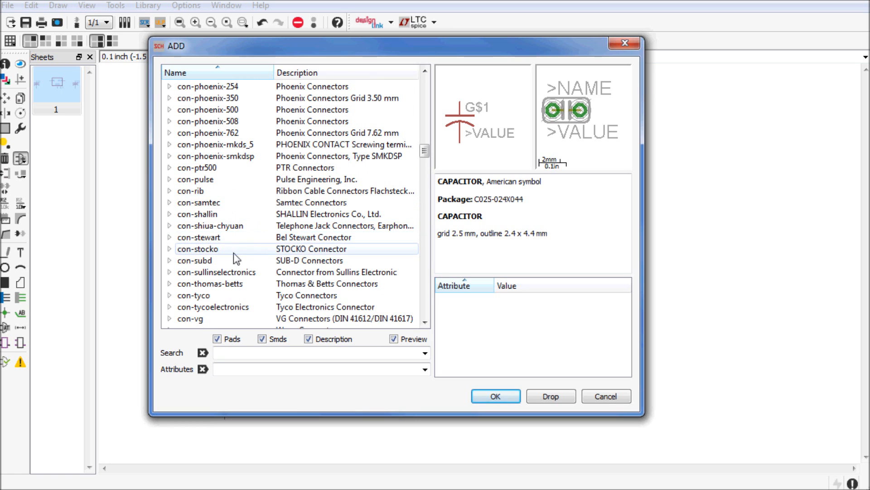
scroll(237, 252, up, 7)
scroll(217, 181, up, 2)
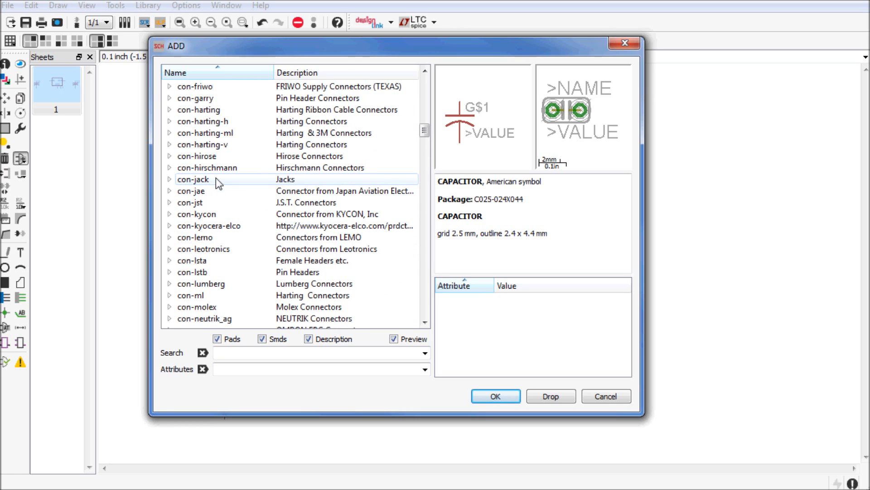
click(168, 179)
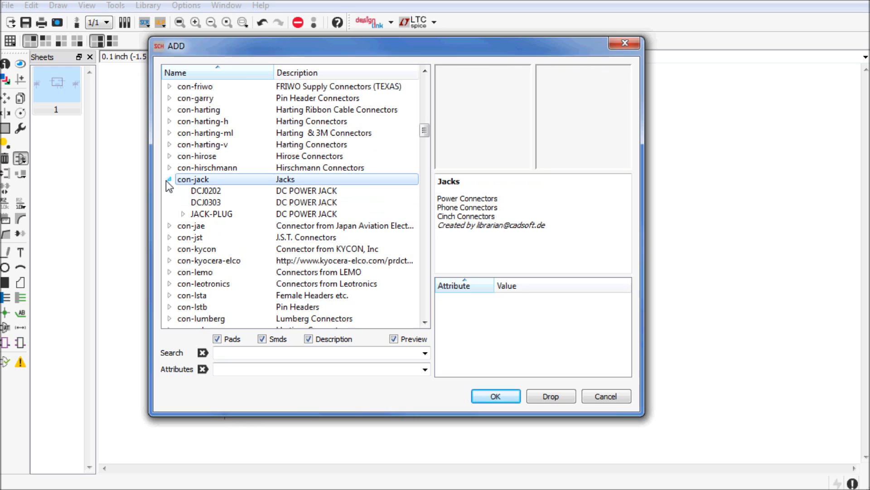
click(219, 190)
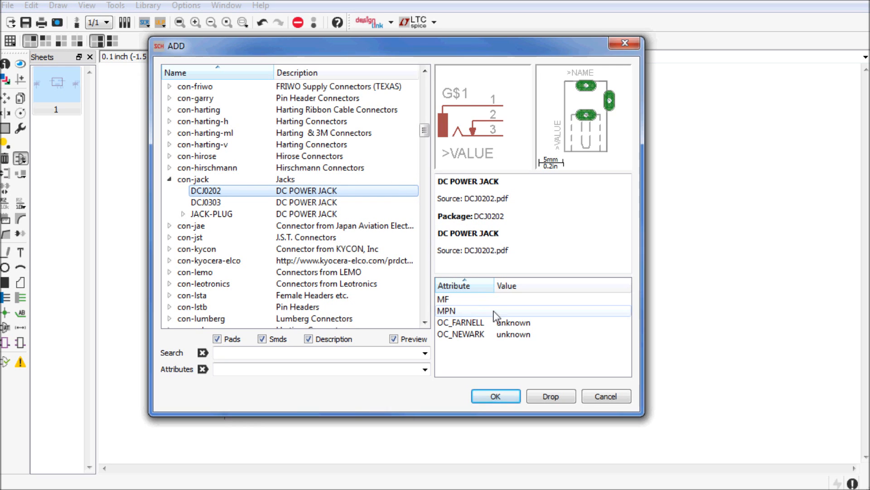
click(496, 396)
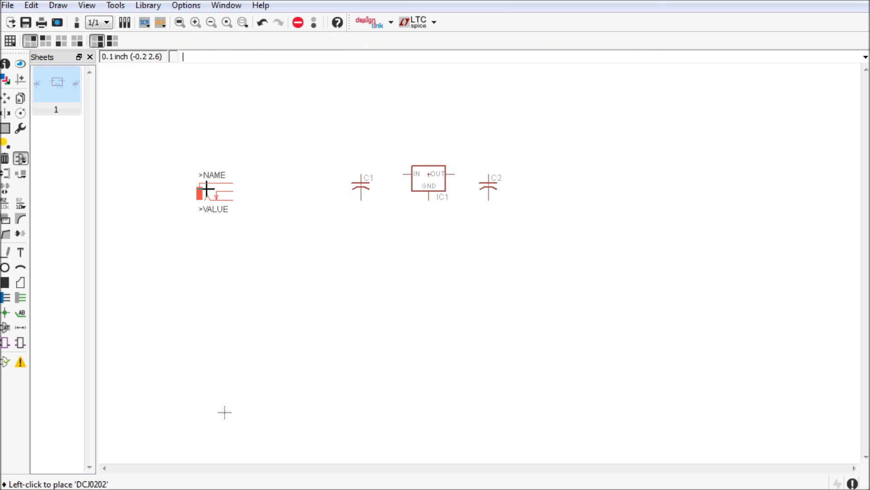
click(215, 179)
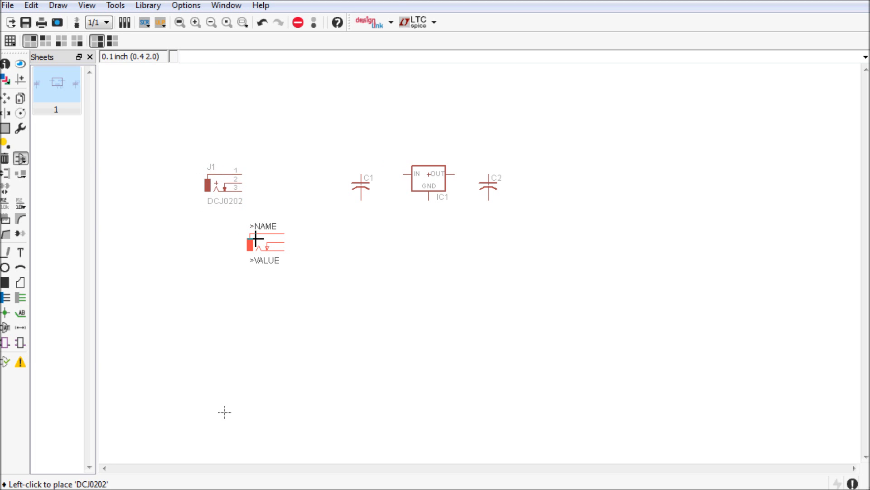
key(Escape)
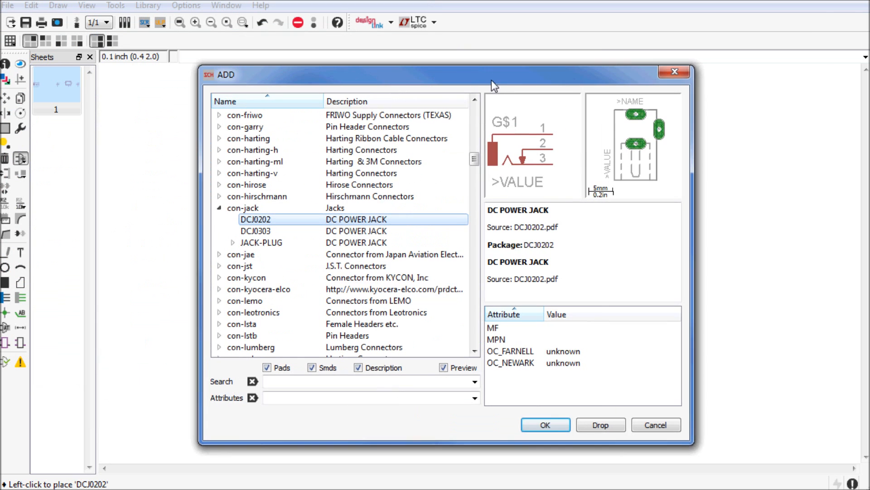
Add a 1N4004 diode from the diode library, placed between the power jack and the input-side capacitor
click(220, 209)
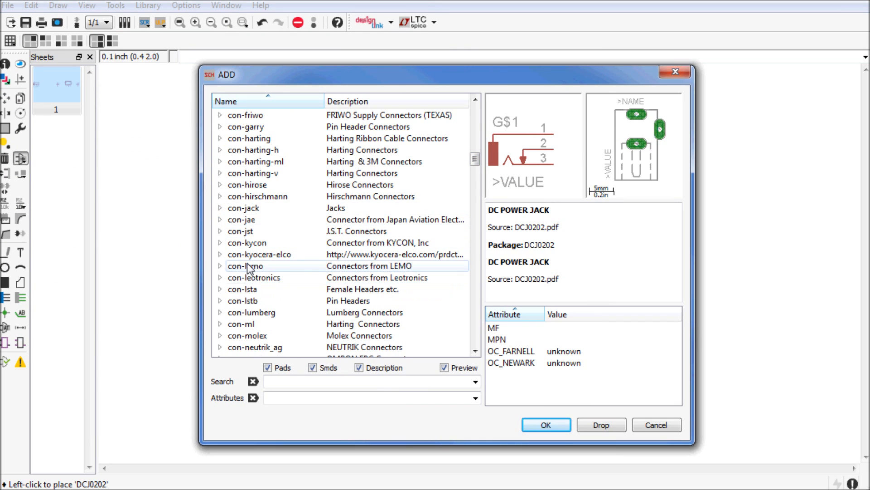
scroll(250, 270, down, 5)
scroll(254, 260, up, 17)
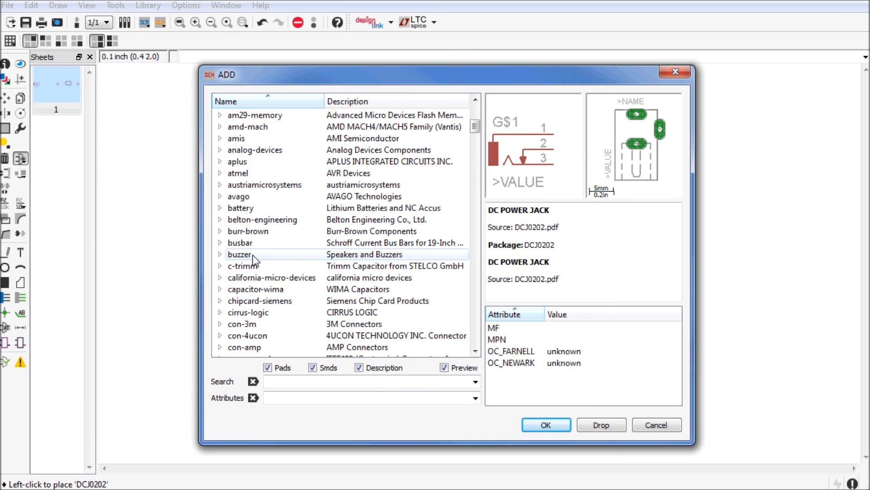
scroll(253, 267, down, 20)
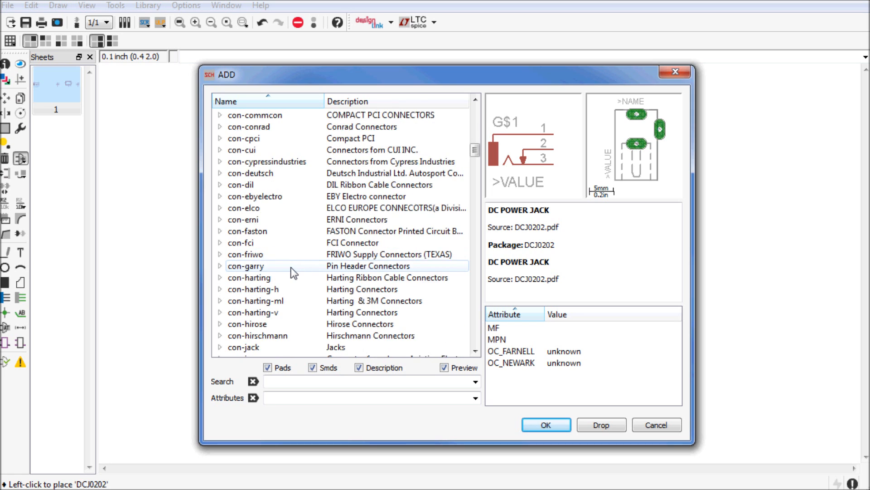
scroll(294, 272, down, 12)
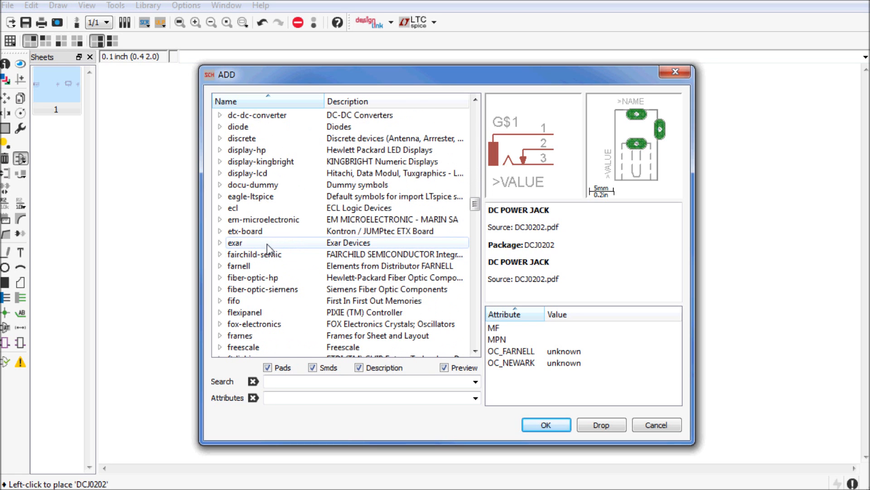
scroll(266, 241, up, 4)
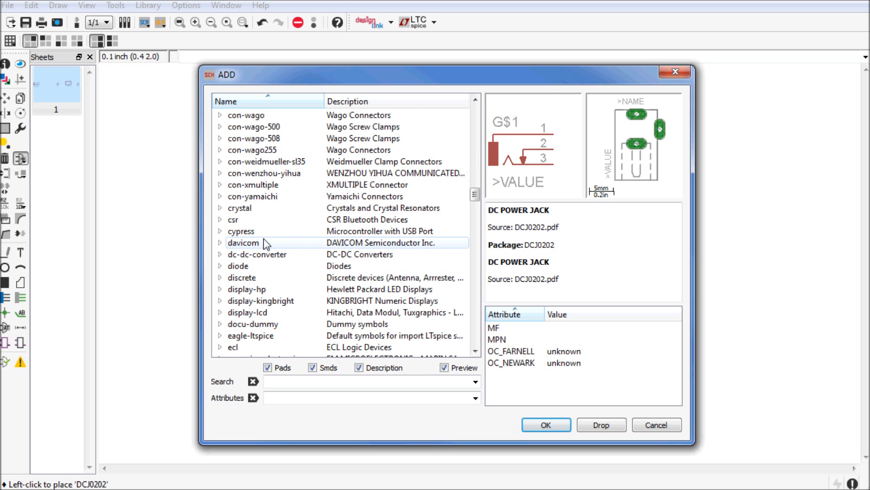
click(220, 267)
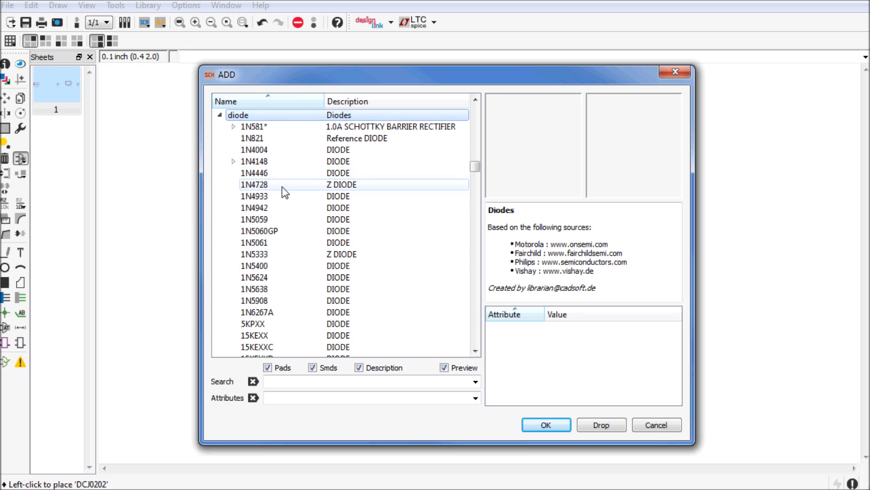
click(264, 151)
click(555, 426)
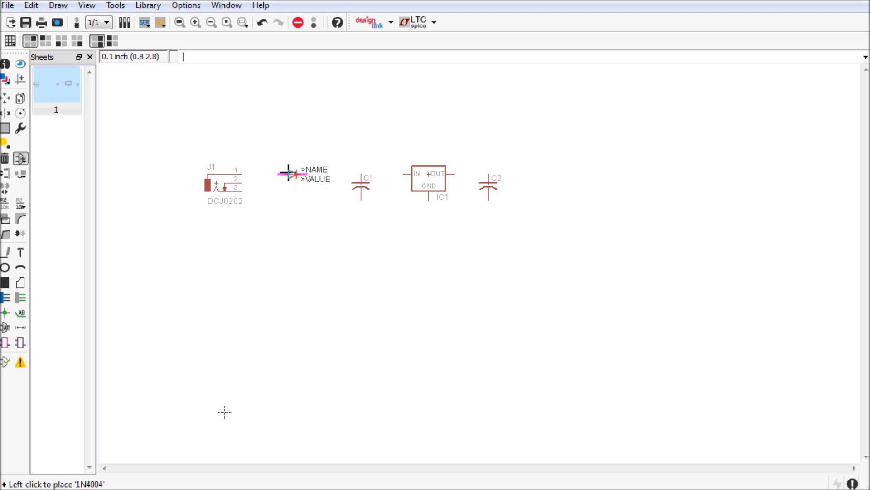
click(288, 172)
key(Escape)
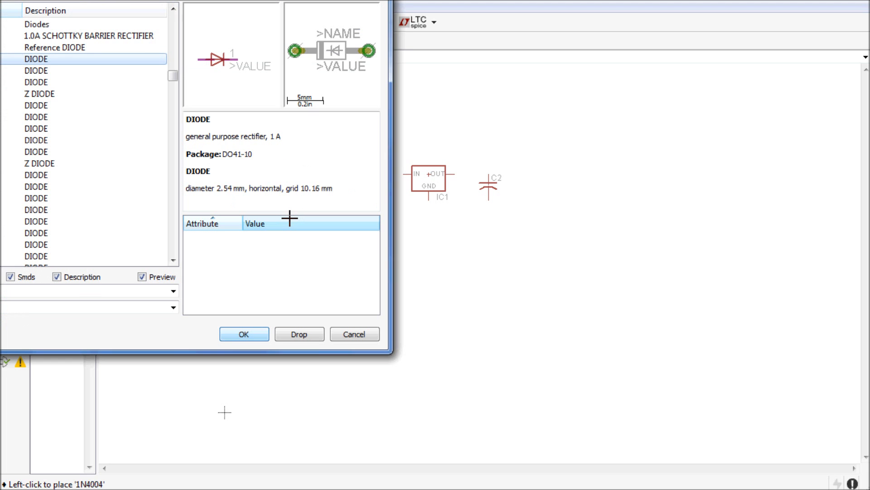
Add an LED5MM from the led library's LED group, rotated to point upward and placed between the power jack and the diode
drag(251, 1, 667, 98)
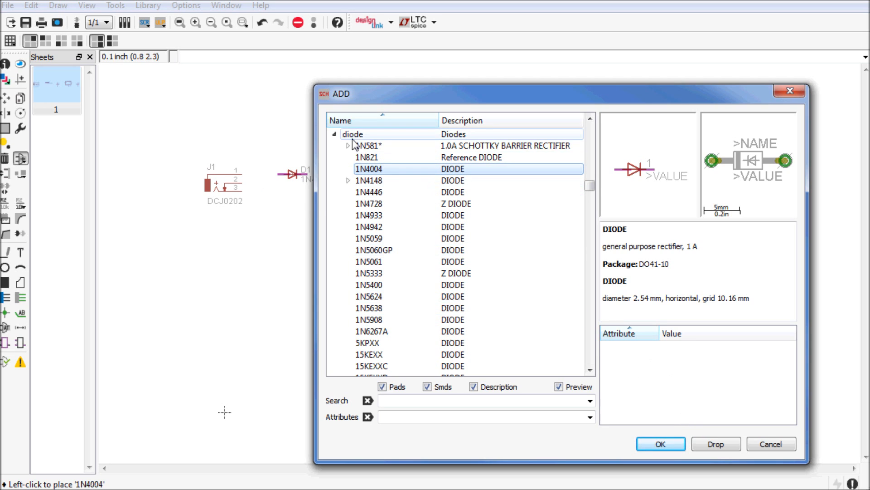
click(334, 134)
scroll(354, 217, down, 1)
scroll(360, 272, down, 14)
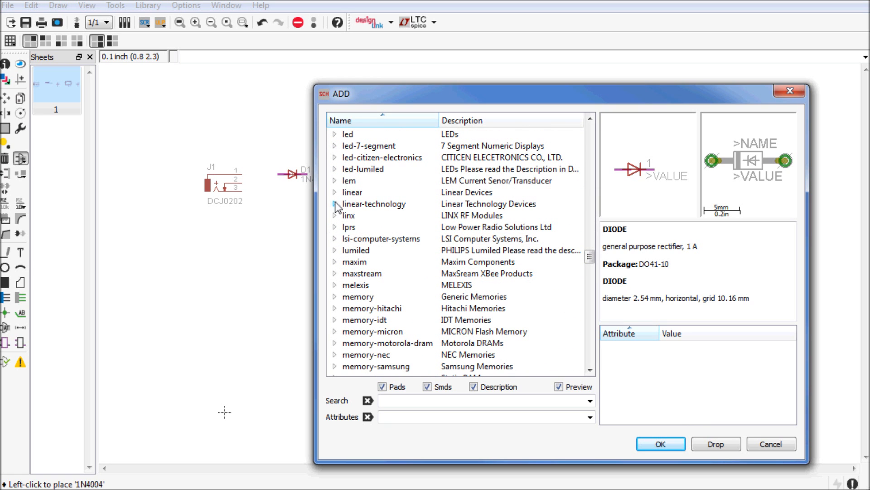
scroll(334, 184, up, 1)
click(334, 169)
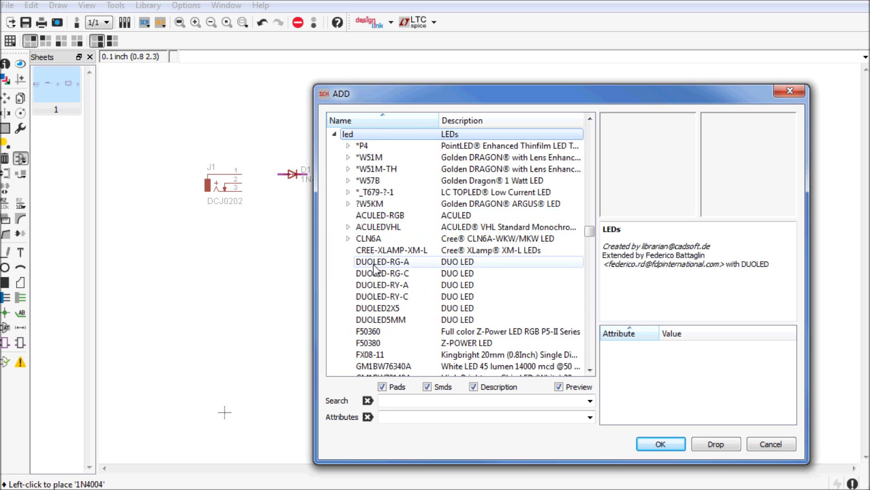
scroll(369, 302, down, 1)
scroll(368, 302, down, 5)
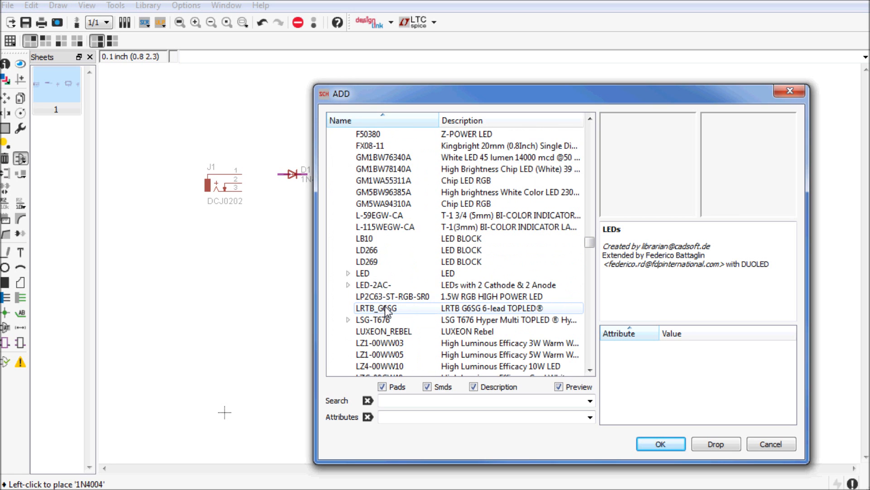
click(348, 273)
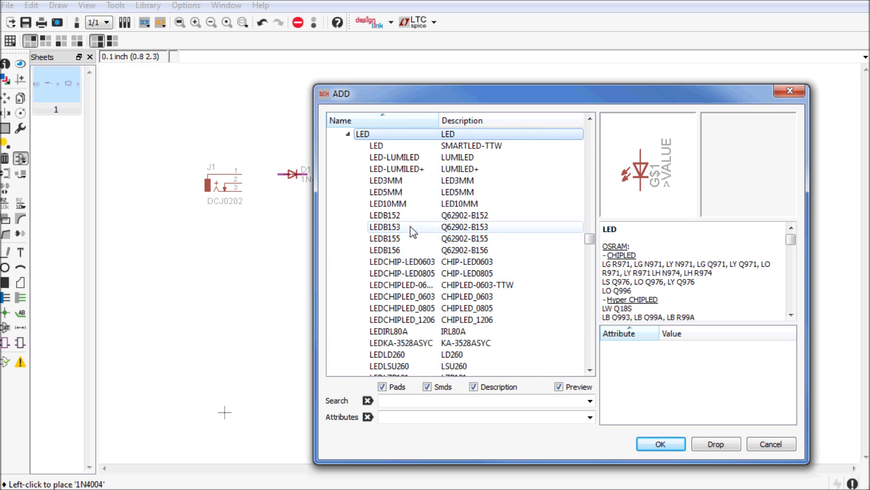
click(406, 194)
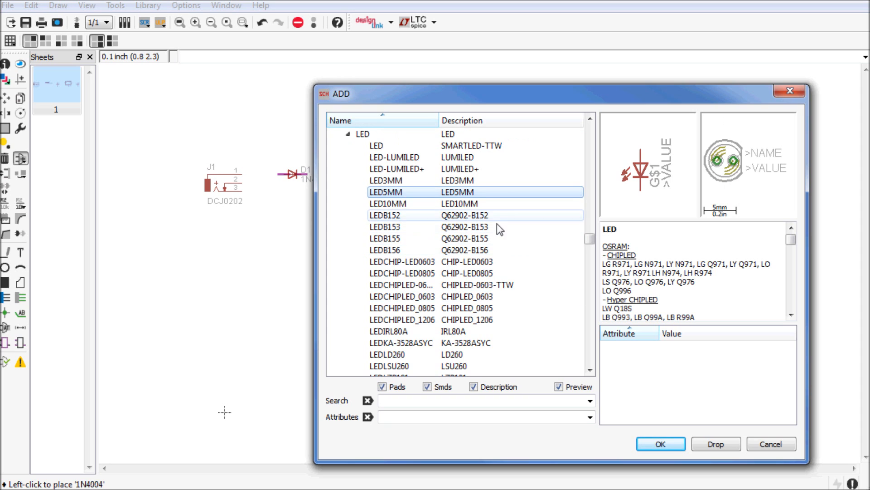
click(663, 444)
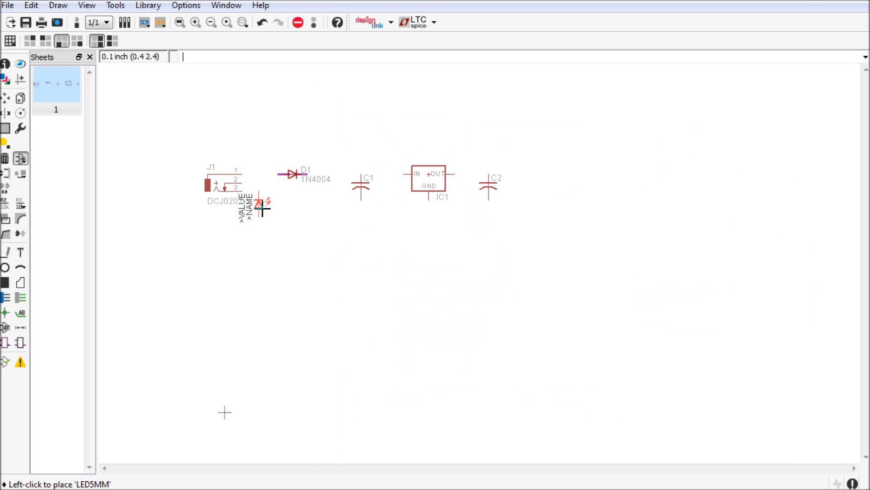
right_click(281, 224)
right_click(278, 224)
right_click(272, 222)
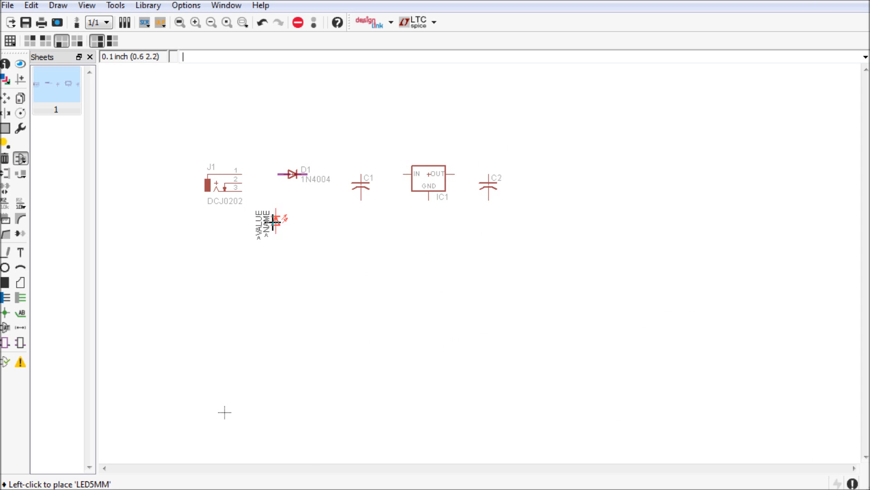
click(268, 196)
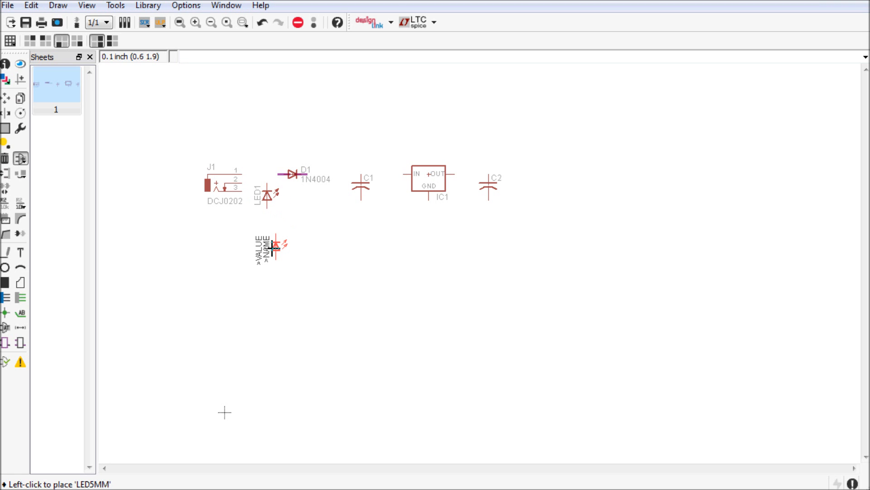
key(Escape)
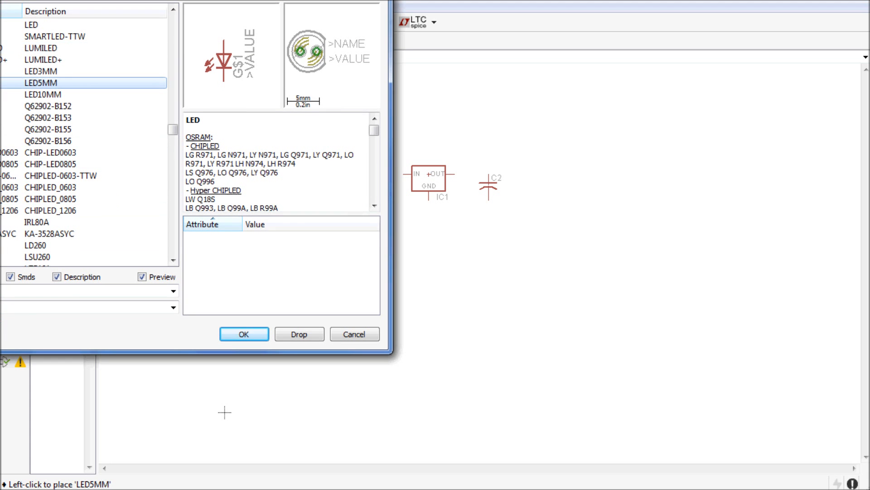
Add an R-US_0204/5 resistor from the rcl library's R-US_ group, turned vertical and placed directly below the LED
drag(248, 12, 579, 87)
scroll(261, 215, up, 9)
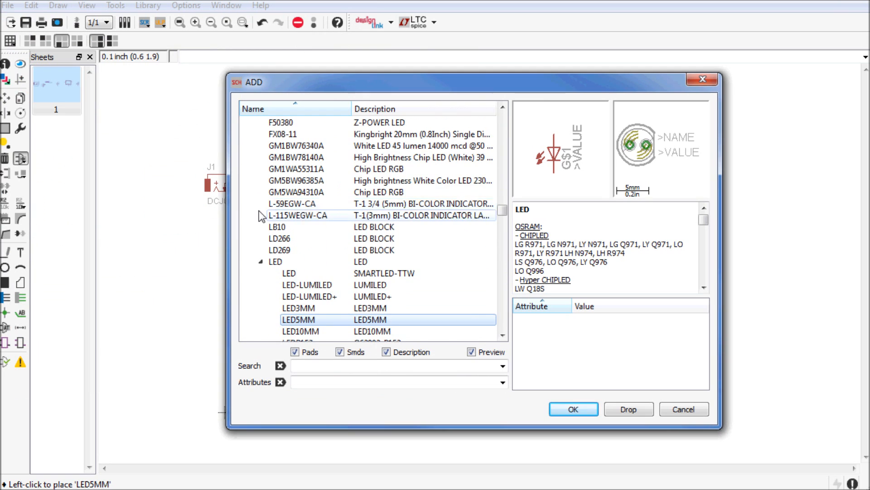
scroll(261, 215, up, 3)
click(247, 227)
scroll(248, 240, down, 3)
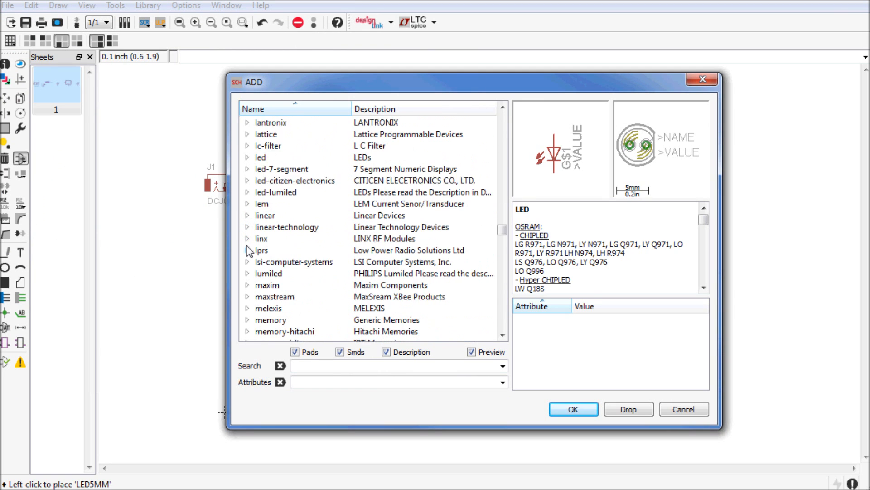
scroll(251, 252, down, 16)
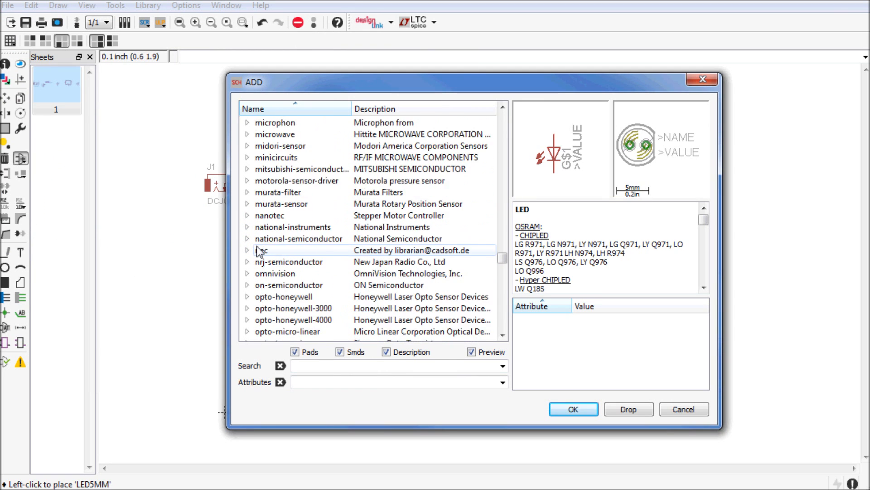
scroll(258, 251, down, 5)
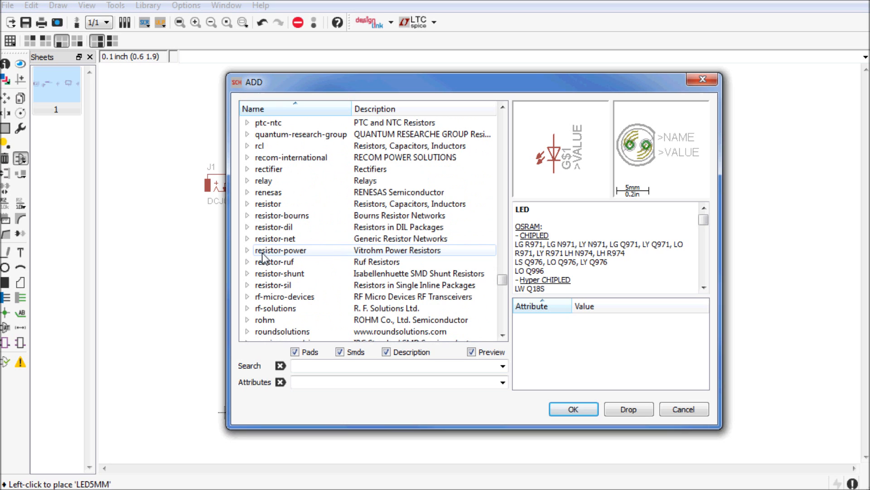
click(248, 146)
scroll(265, 179, down, 3)
scroll(266, 167, up, 2)
click(261, 120)
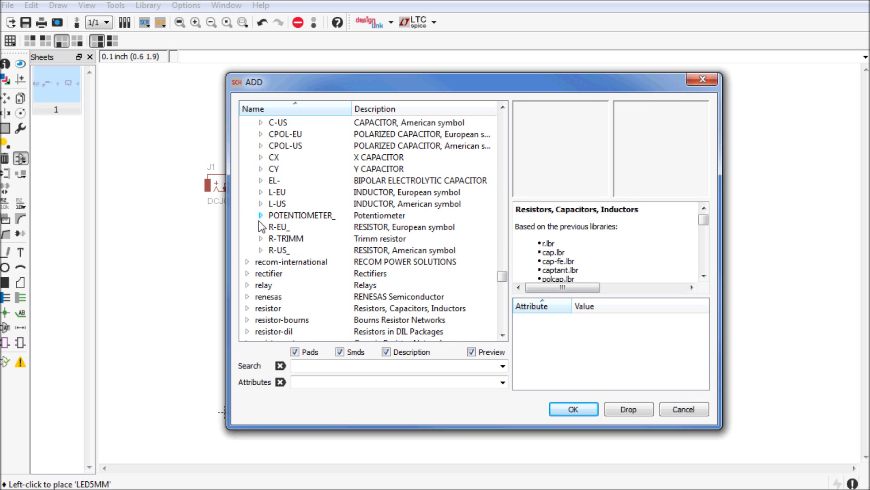
click(261, 250)
click(307, 145)
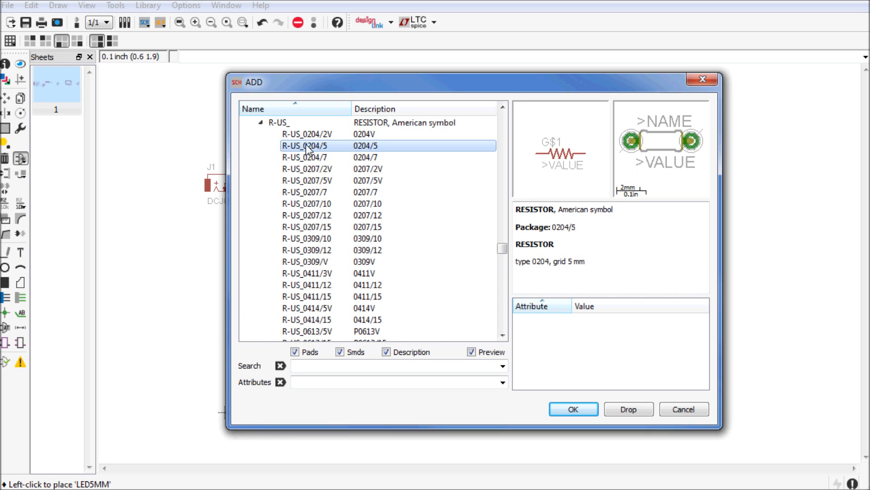
click(573, 409)
right_click(253, 236)
click(268, 226)
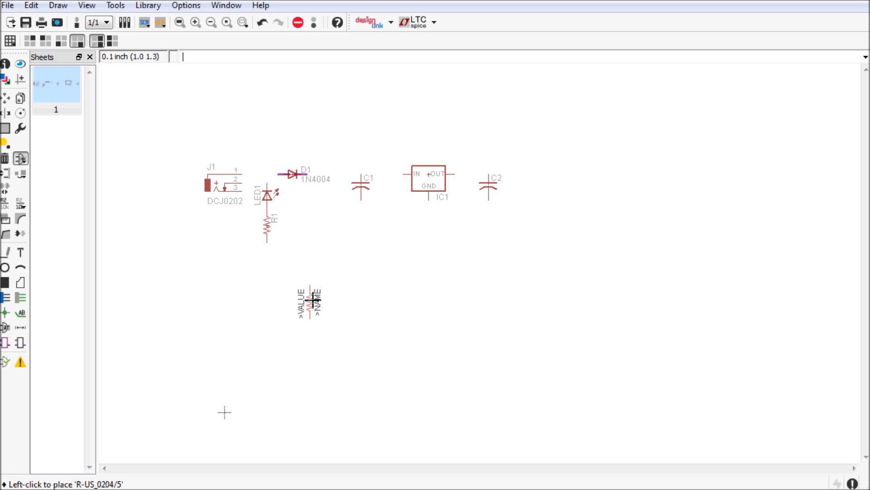
key(Escape)
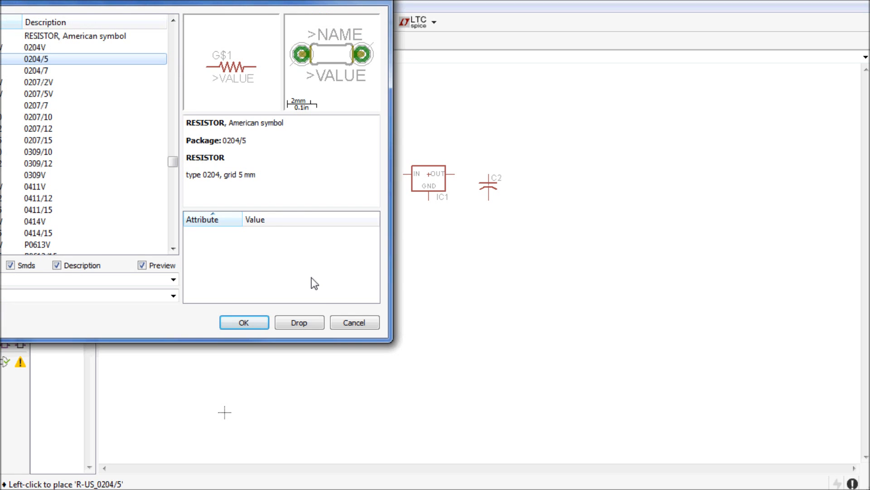
click(355, 323)
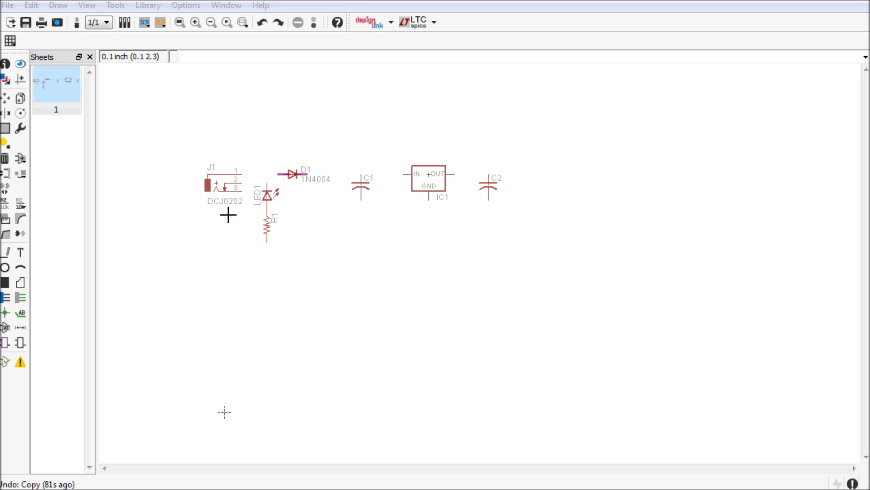
Copy the LED, rotate the copy to point downward, and place it just to the right of output capacitor C2
right_click(267, 195)
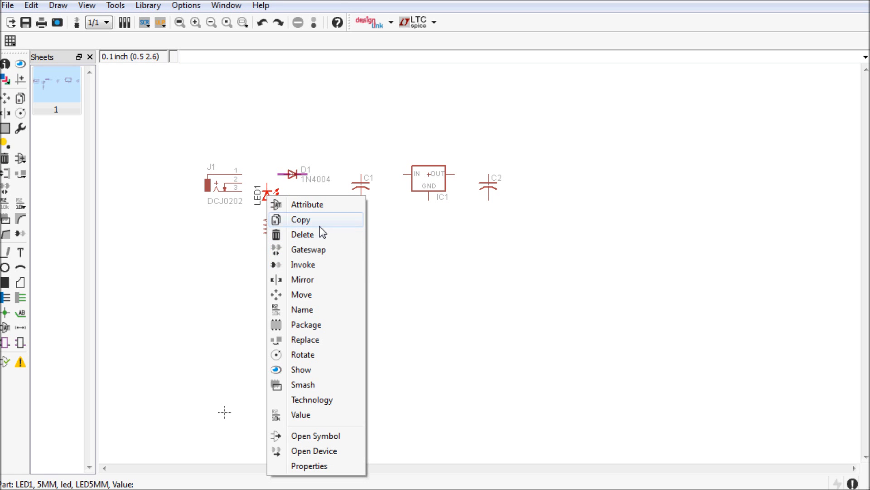
click(320, 220)
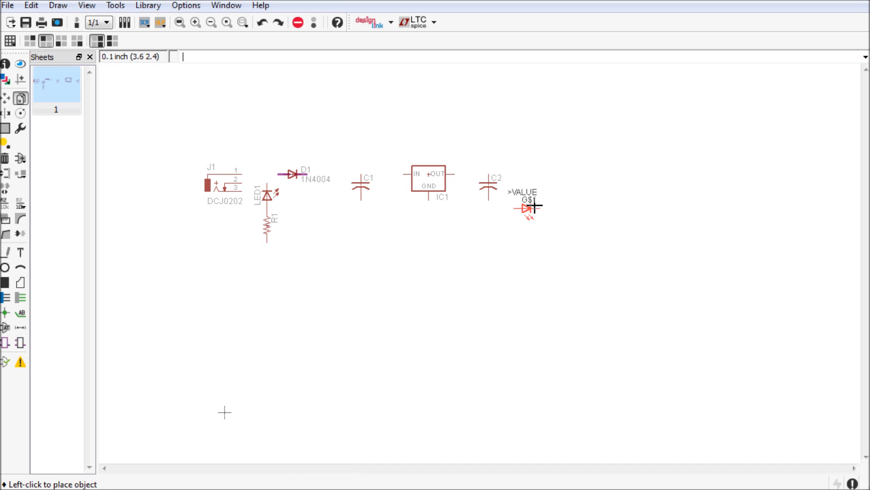
right_click(535, 205)
right_click(534, 205)
right_click(537, 206)
right_click(538, 206)
right_click(538, 207)
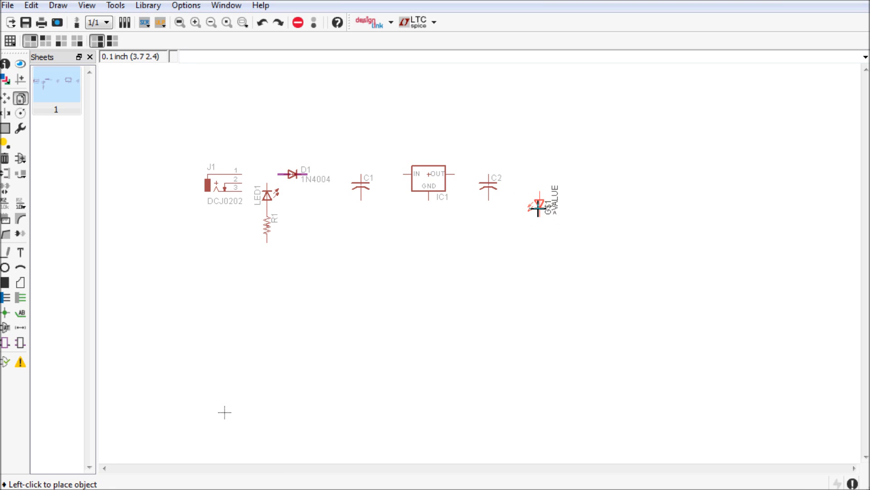
click(531, 192)
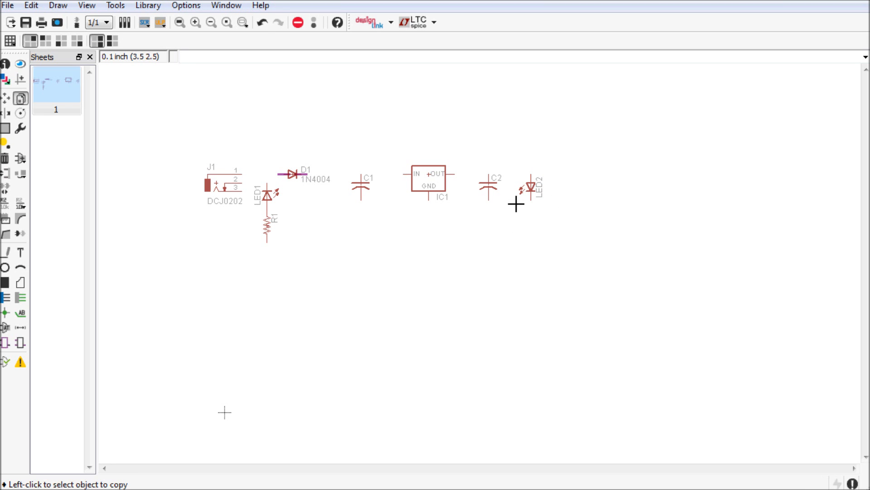
Copy resistor R1 and place the copy directly below the second LED
right_click(269, 225)
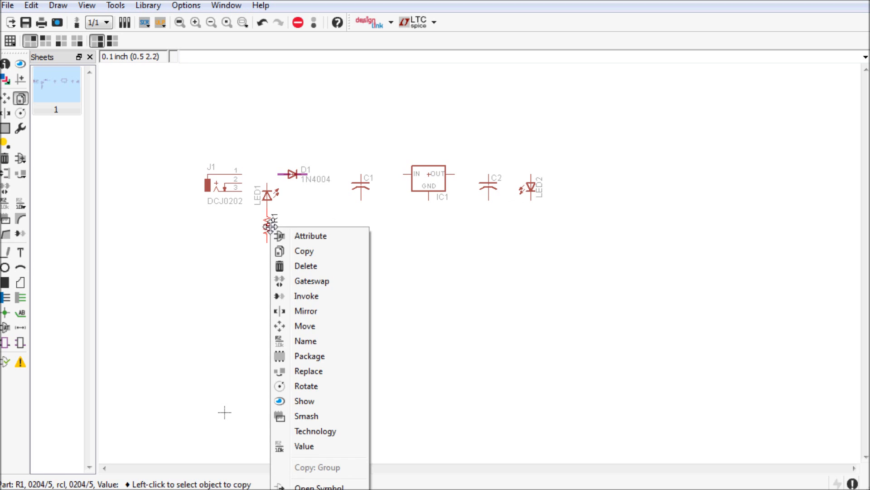
click(305, 250)
click(528, 218)
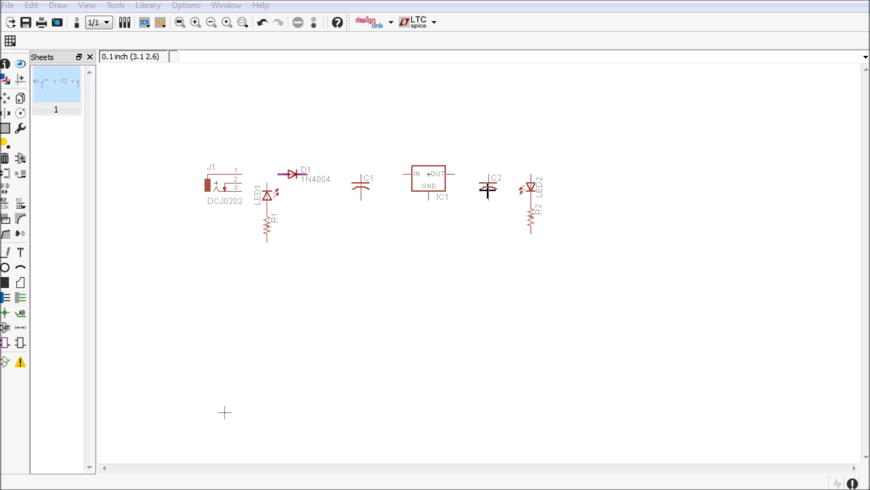
Add a PINHD-1X2 pin header from the pinhead library, placed to the right of the second LED
click(20, 158)
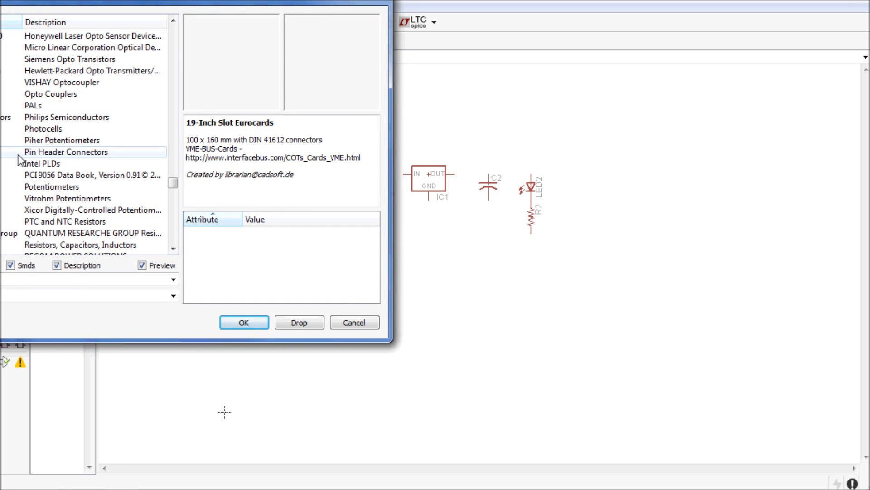
drag(165, 4, 417, 18)
click(170, 167)
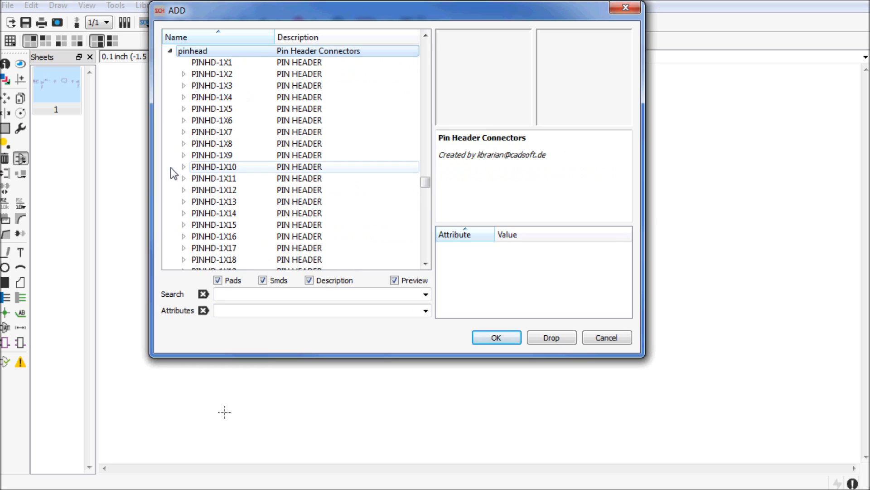
click(306, 78)
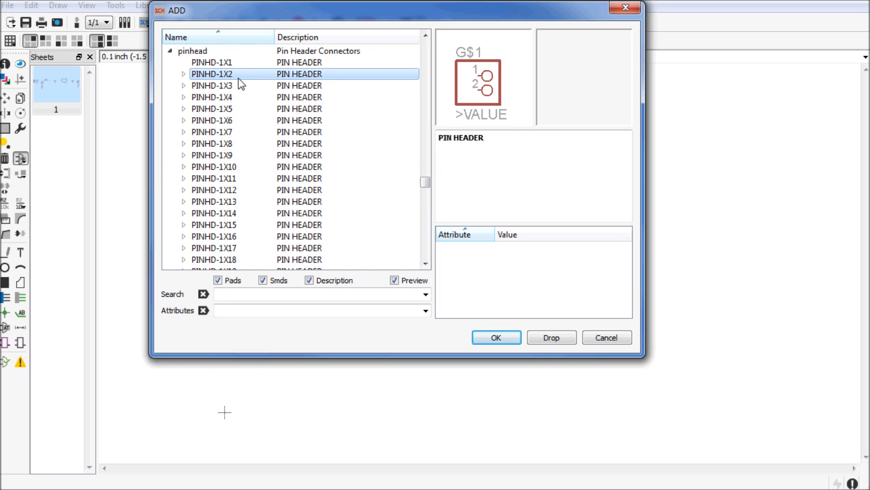
click(227, 87)
click(226, 97)
click(231, 85)
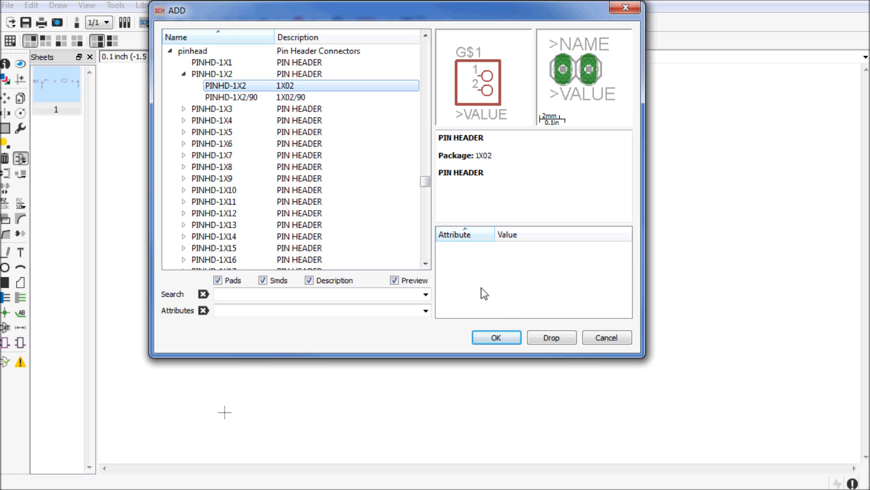
click(500, 338)
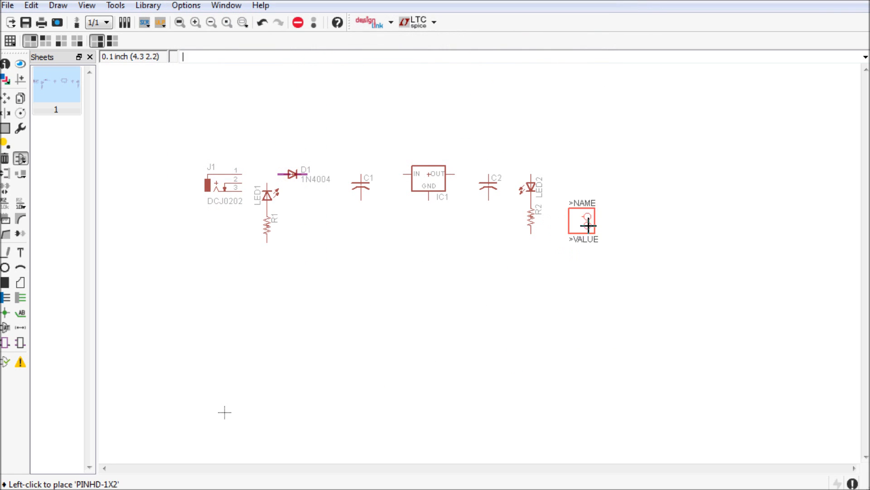
click(613, 187)
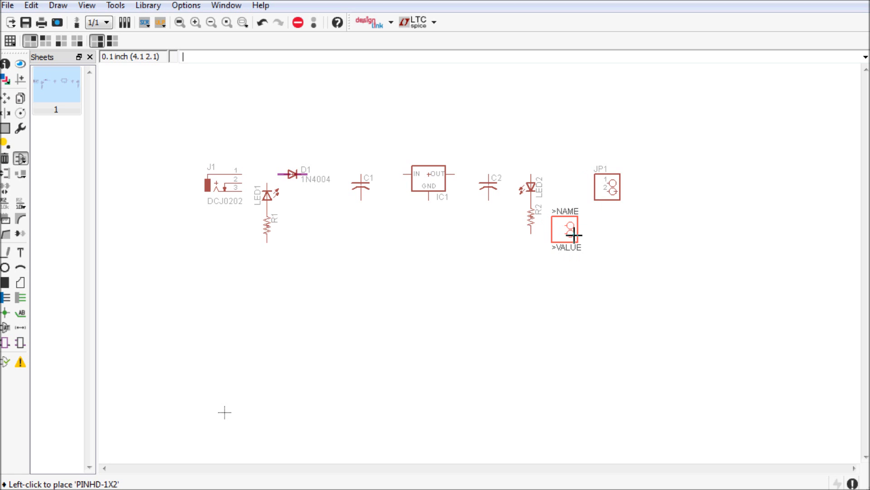
key(Escape)
key(Escape)
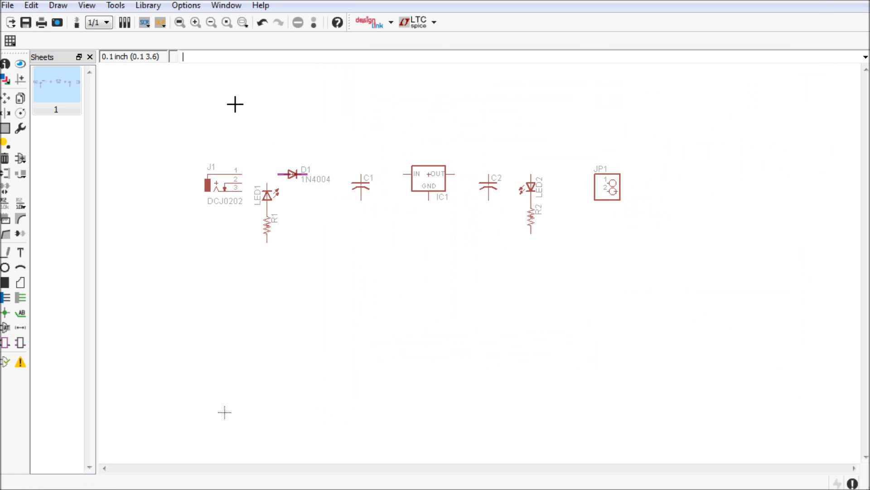
Wire pin 1 of power jack J1 straight to the anode of diode D1 on the Nets layer, using a right-angle wire bend
click(243, 22)
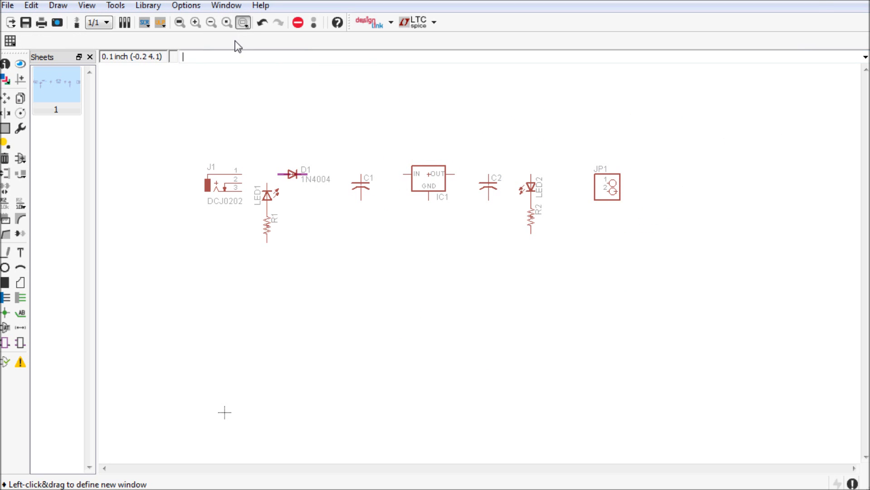
drag(196, 151, 665, 278)
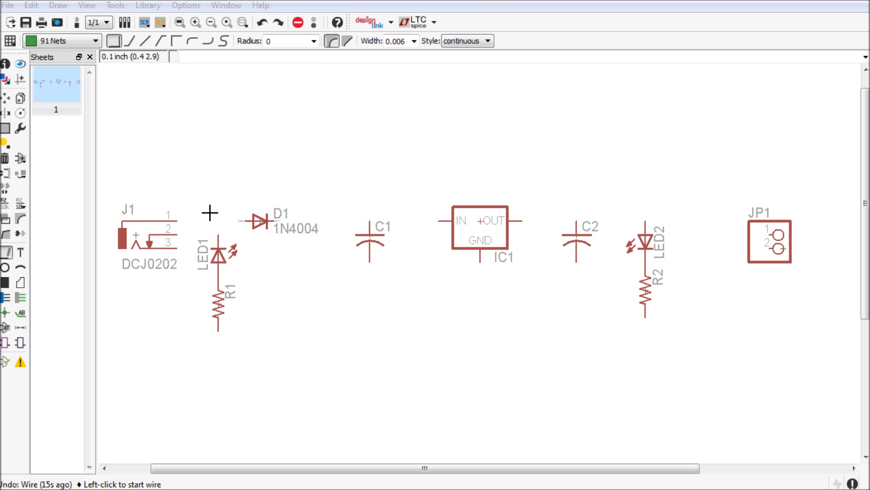
click(5, 254)
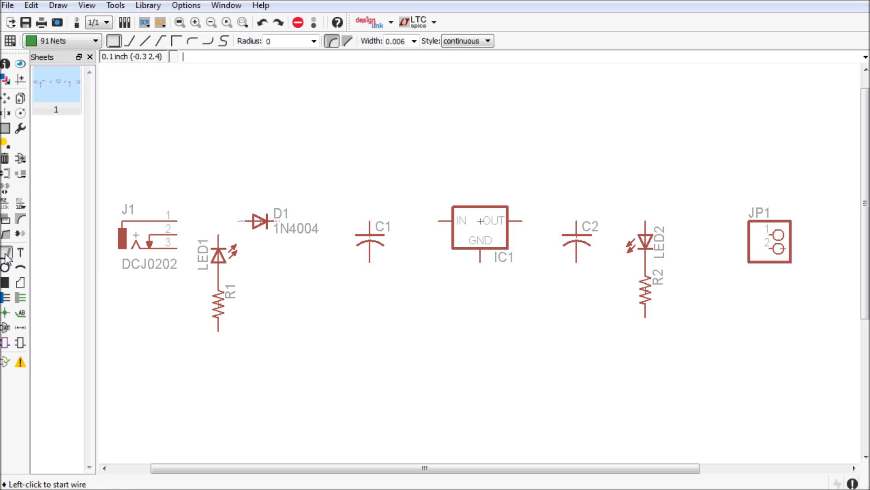
click(177, 221)
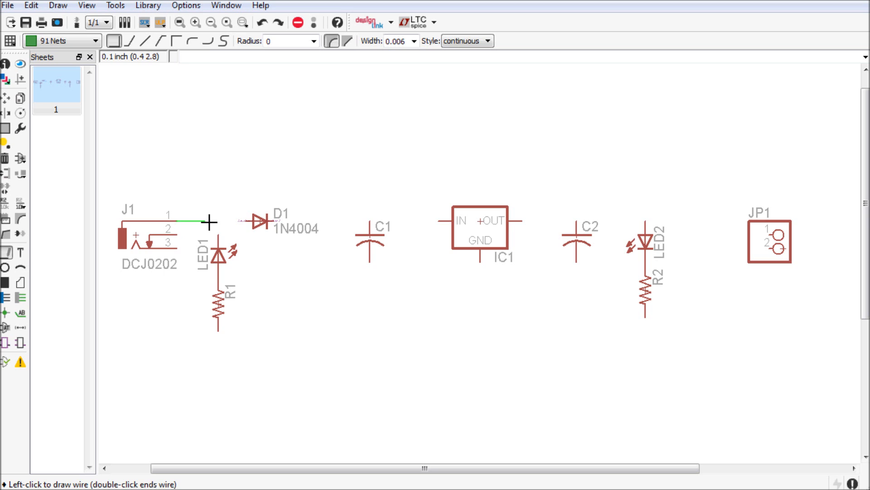
right_click(216, 147)
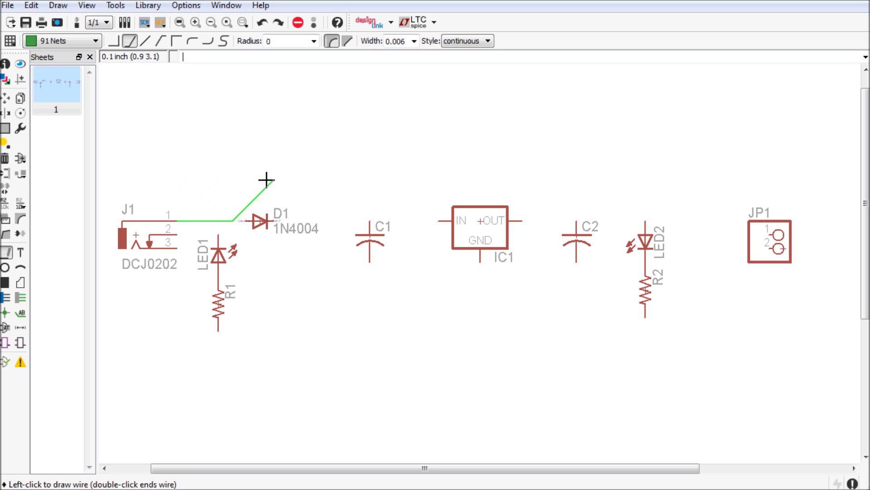
right_click(242, 152)
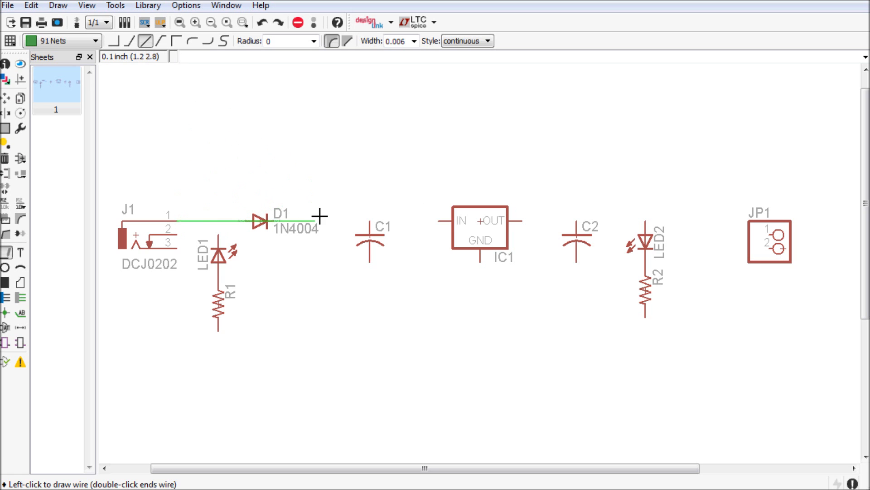
right_click(264, 129)
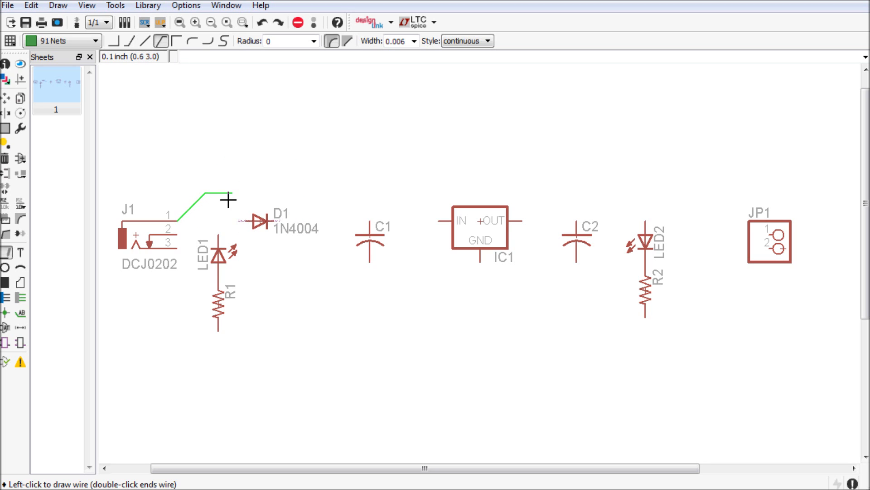
right_click(249, 144)
right_click(272, 157)
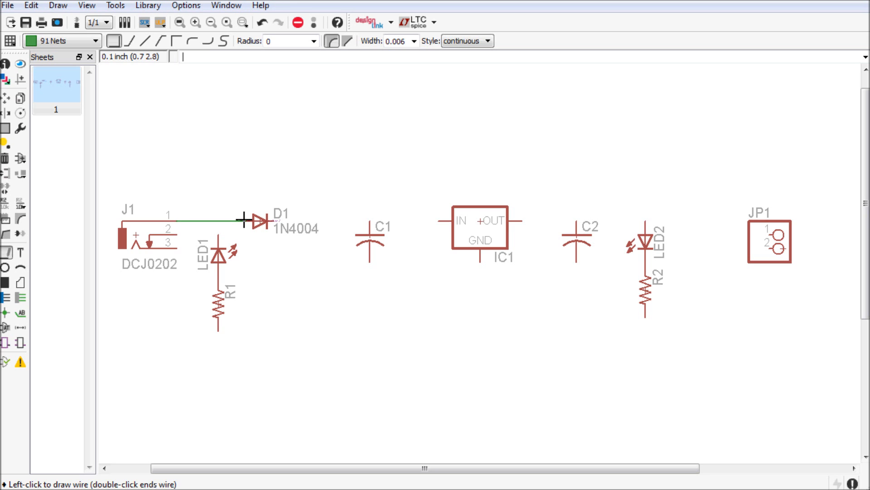
click(244, 220)
key(Escape)
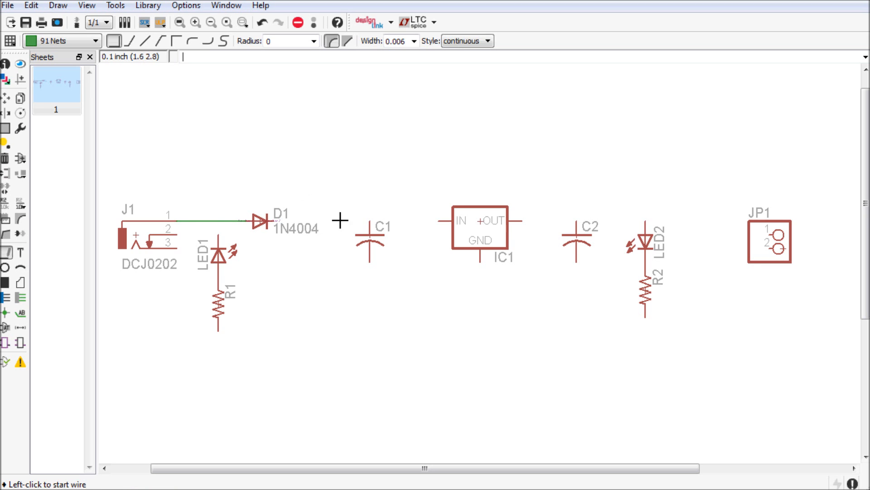
Wire the J1–D1 net down to the upper pin of LED1
click(177, 221)
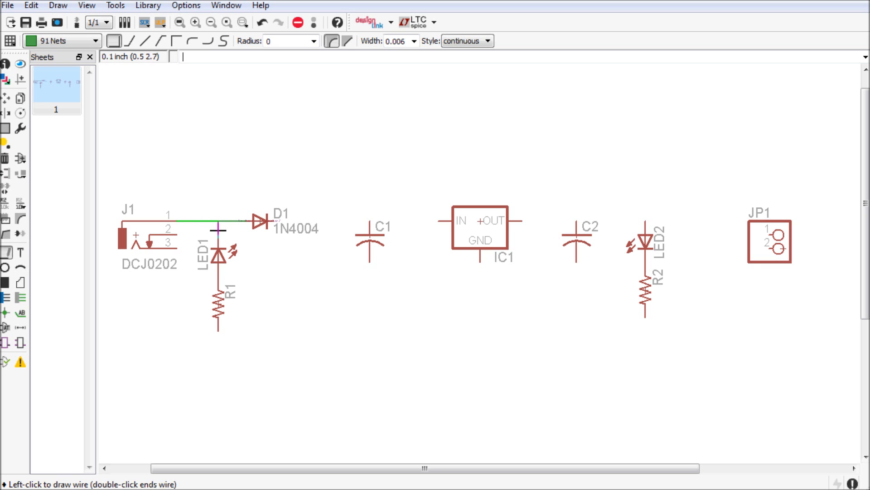
click(219, 237)
key(Escape)
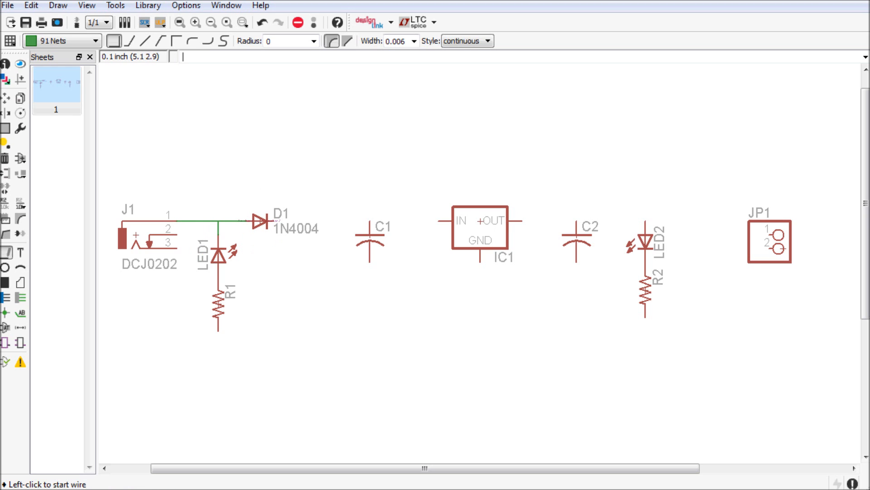
Draw a horizontal and a vertical wire crossing each other in the empty area above LED1
click(5, 158)
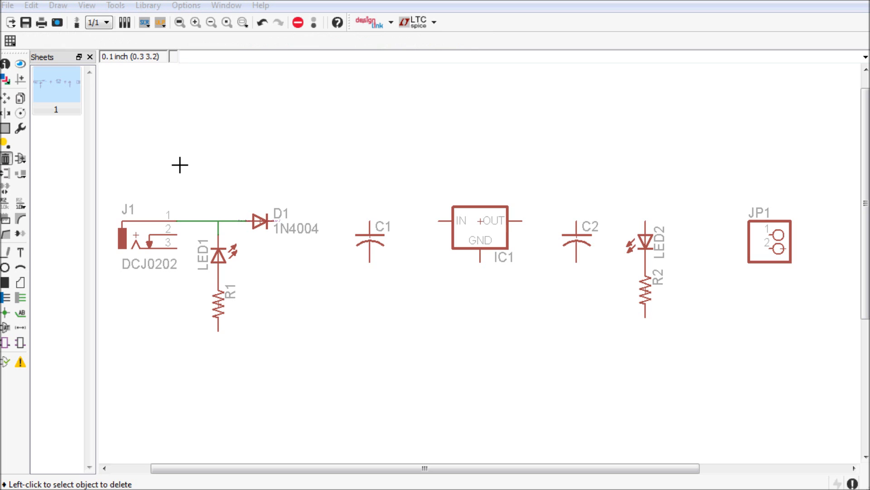
click(6, 252)
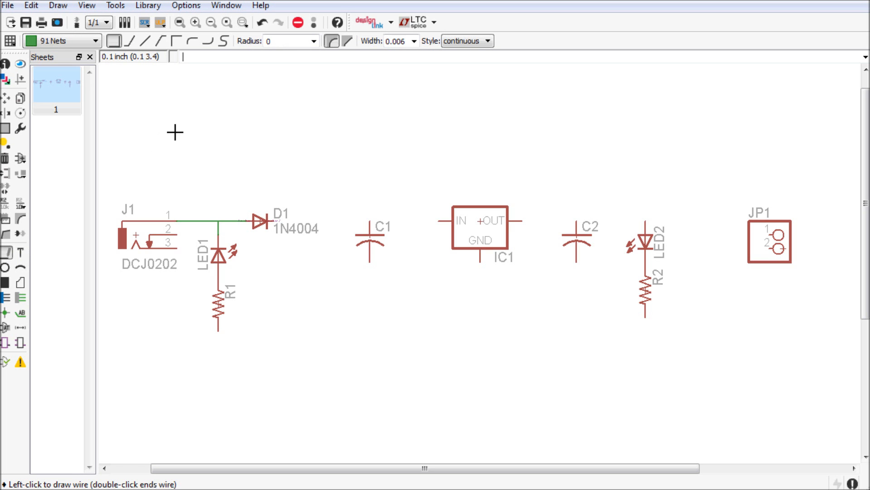
double_click(275, 137)
click(217, 111)
double_click(217, 164)
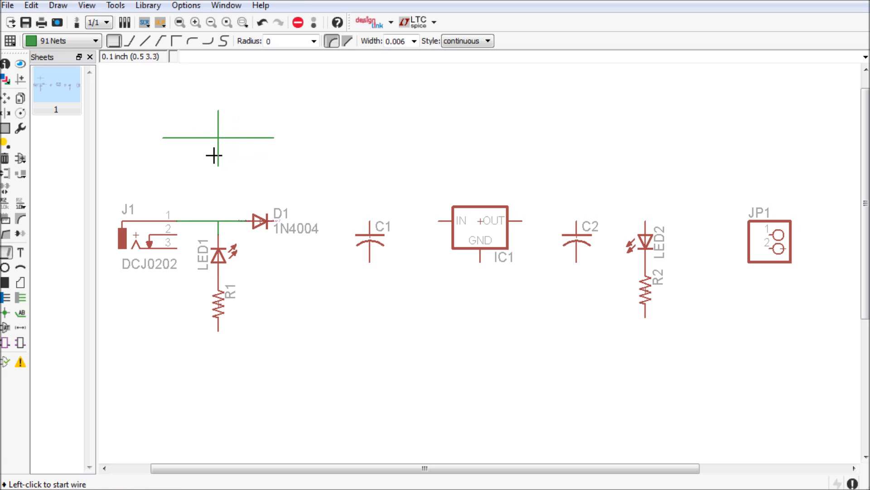
Place a junction where the two loose wires cross, connecting their net segments under the name N$5
click(5, 313)
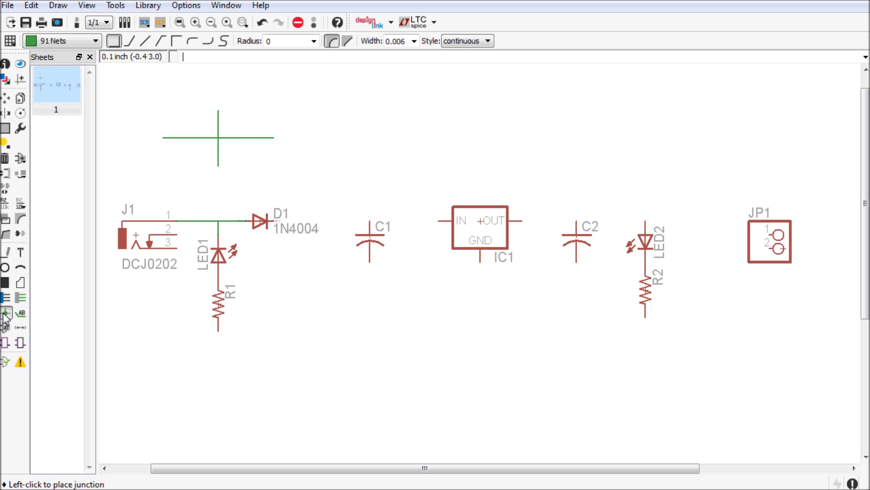
click(218, 139)
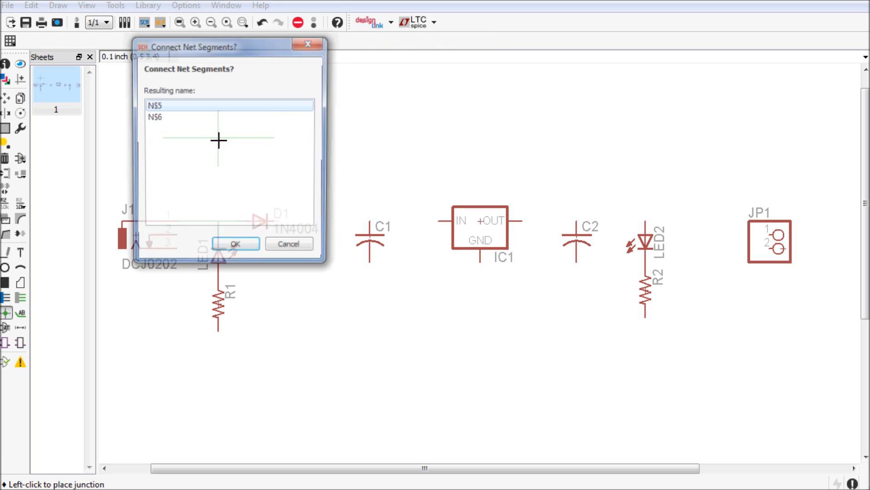
click(235, 248)
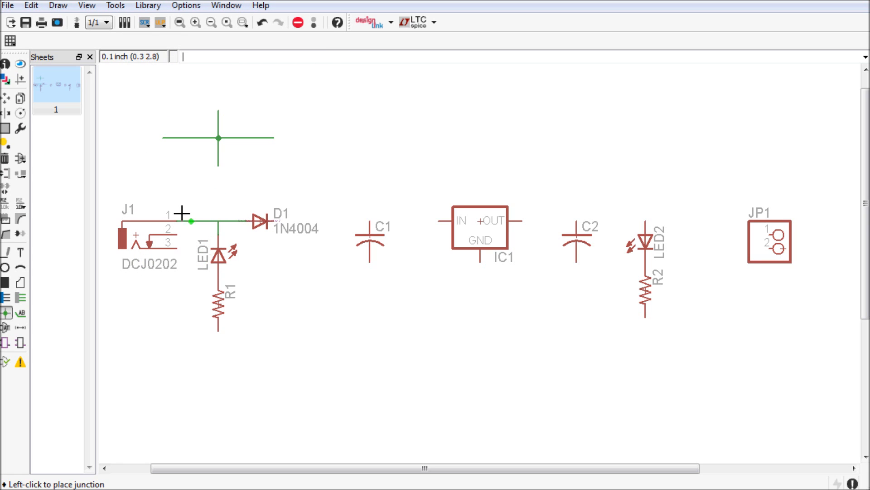
Place a junction where the LED1 branch meets the J1–D1 wire
click(221, 221)
click(237, 245)
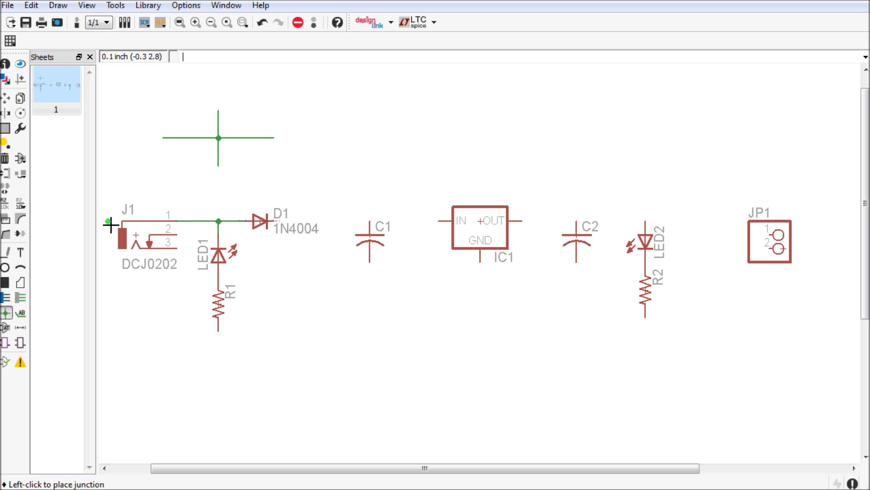
Delete the loose crossing wires and their junction above the circuit
click(5, 158)
click(214, 136)
click(218, 139)
click(218, 139)
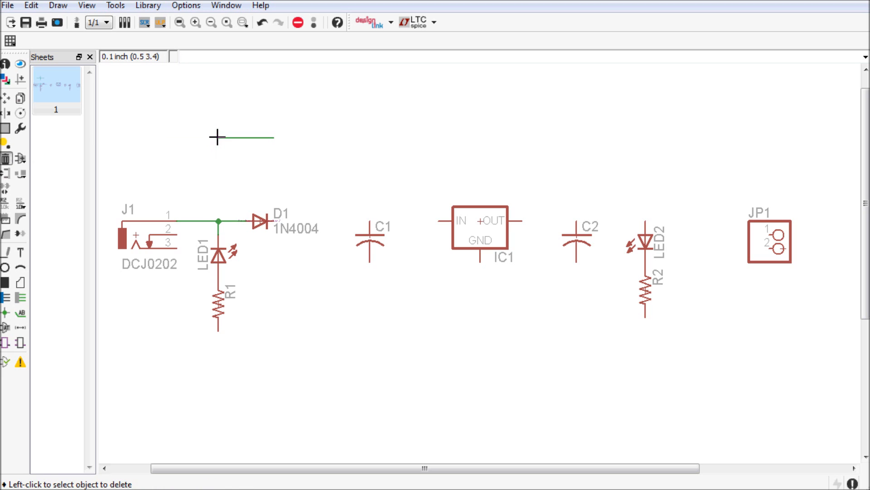